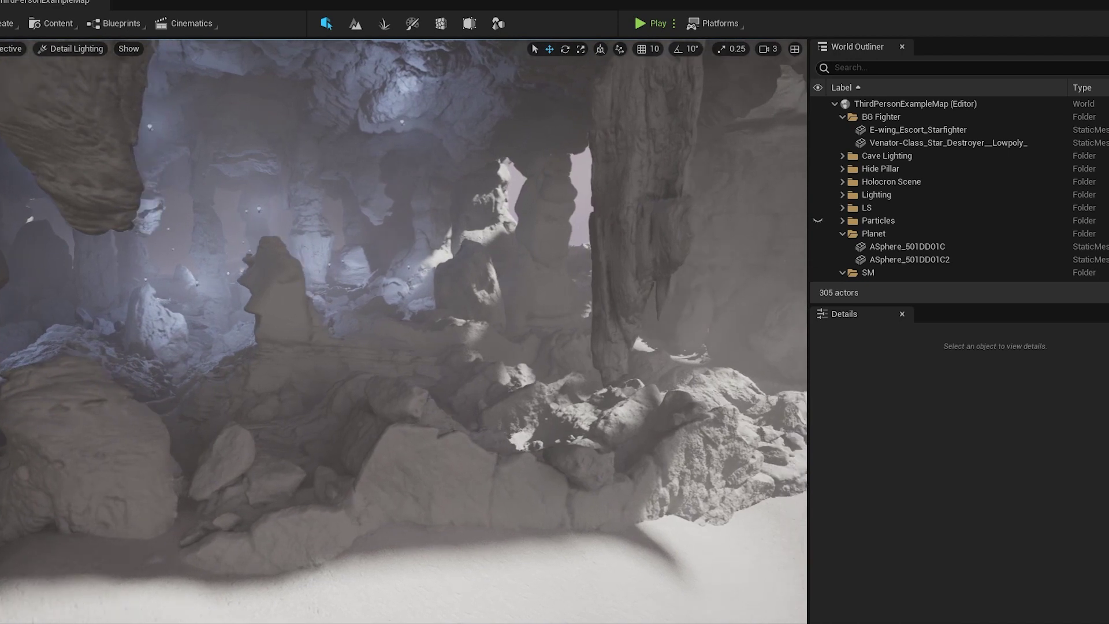
Step: Switch the canyon viewport to Lighting Only (Alt+6), then to Light Complexity (Alt+7)
key(alt+6)
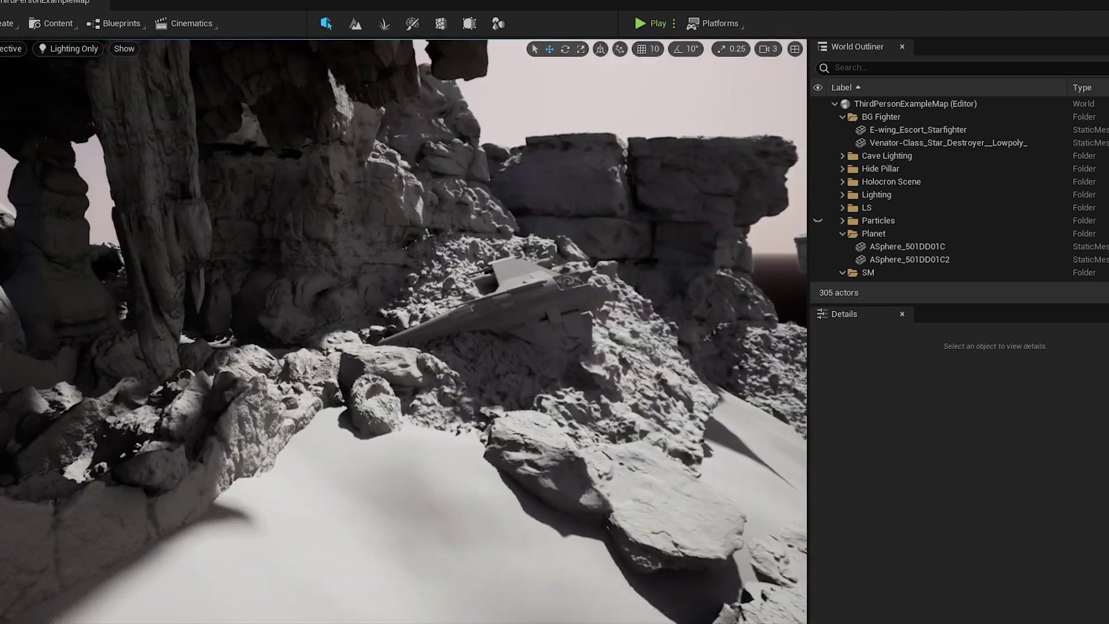
key(alt+7)
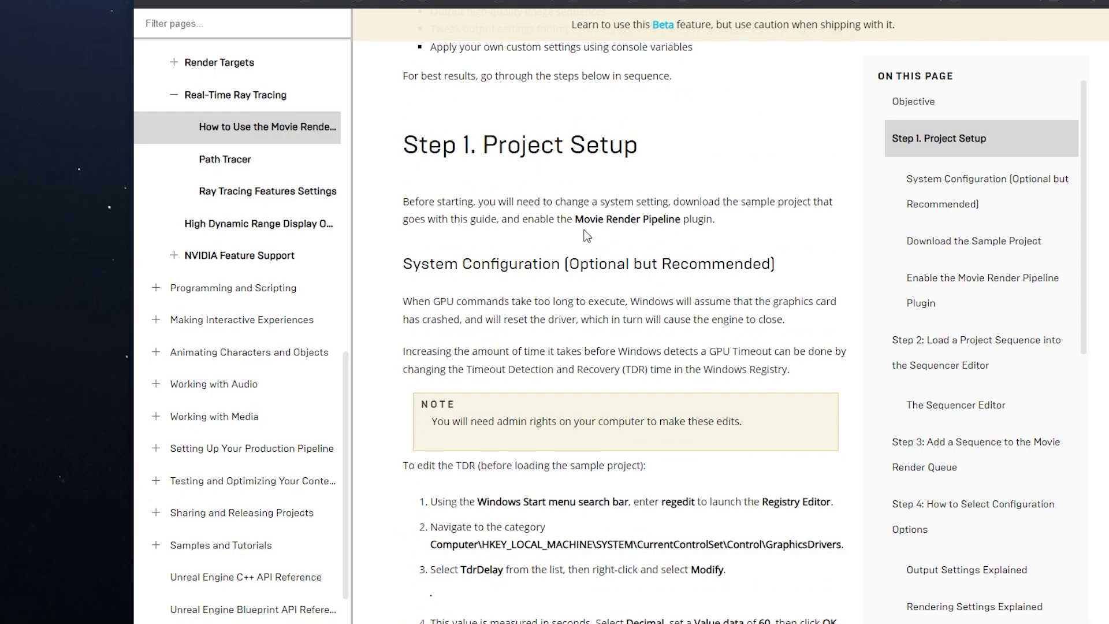
scroll(586, 235, down, 4)
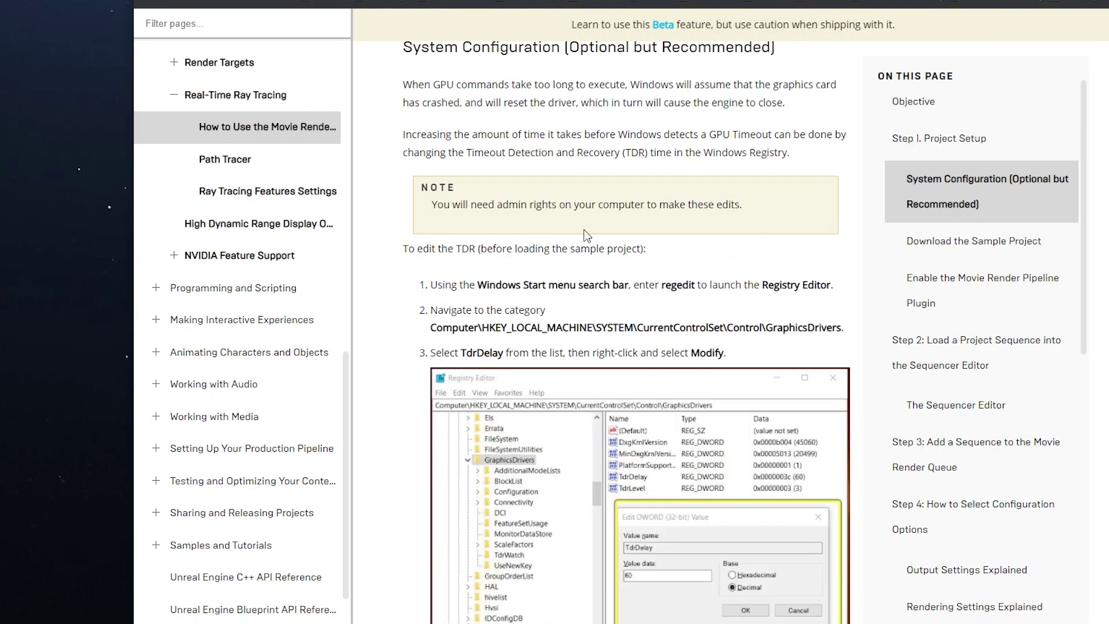
scroll(584, 234, up, 1)
scroll(261, 355, up, 5)
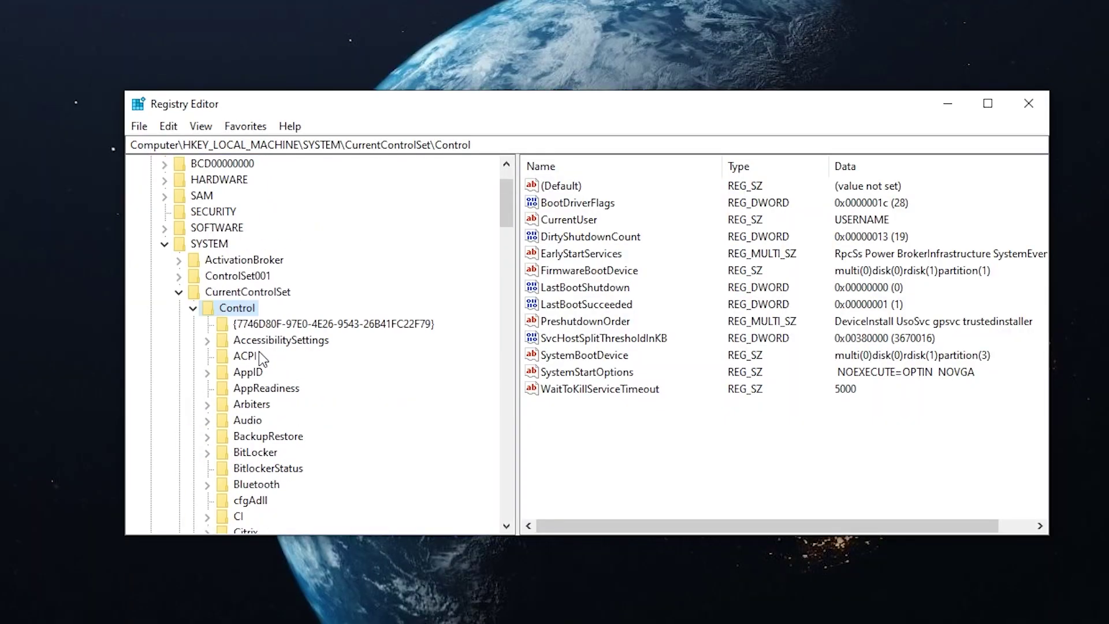
scroll(261, 356, down, 20)
scroll(248, 341, up, 14)
scroll(280, 275, down, 3)
click(269, 292)
click(611, 306)
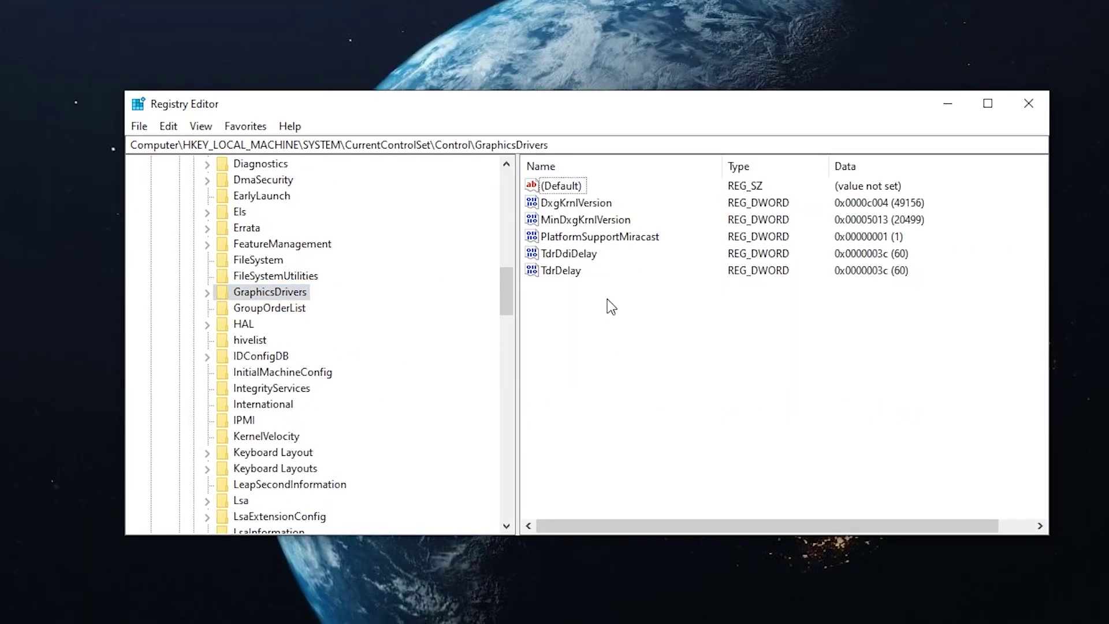
drag(611, 306, 556, 250)
click(673, 327)
drag(618, 315, 570, 252)
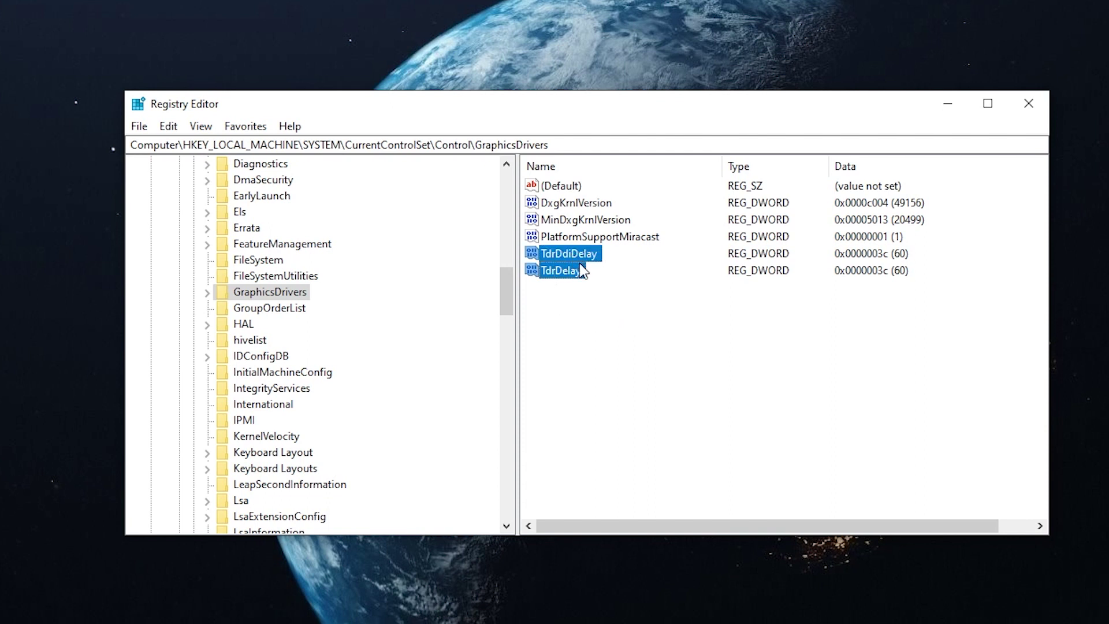
Step: Highlight the guide's paragraphs on GPU timeouts and the TDR registry values, then clear them
drag(599, 313, 561, 261)
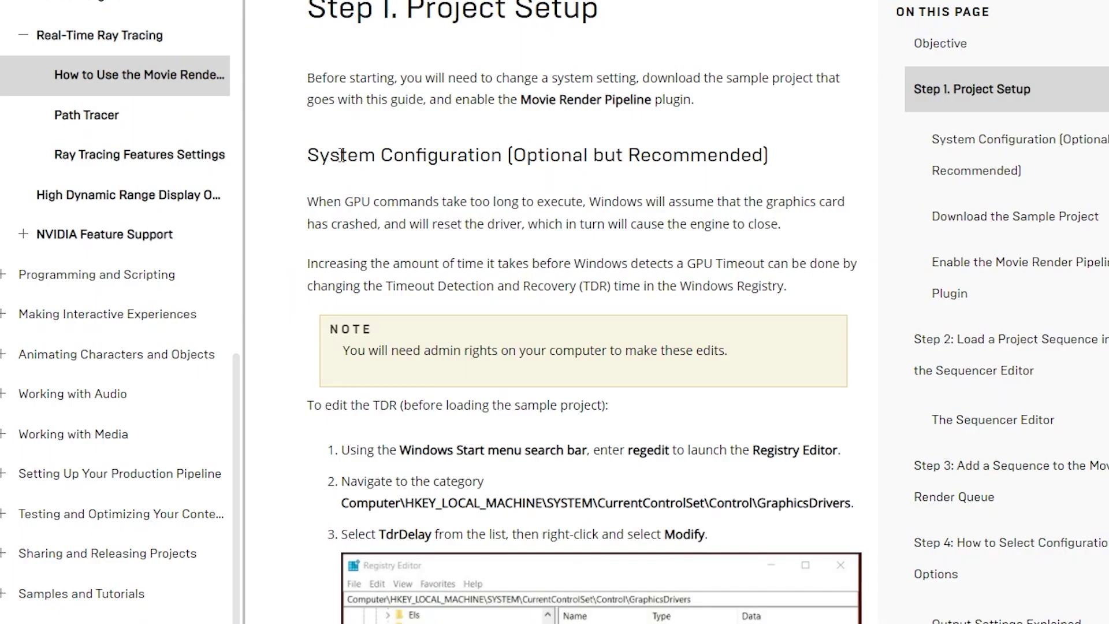
drag(303, 207, 540, 240)
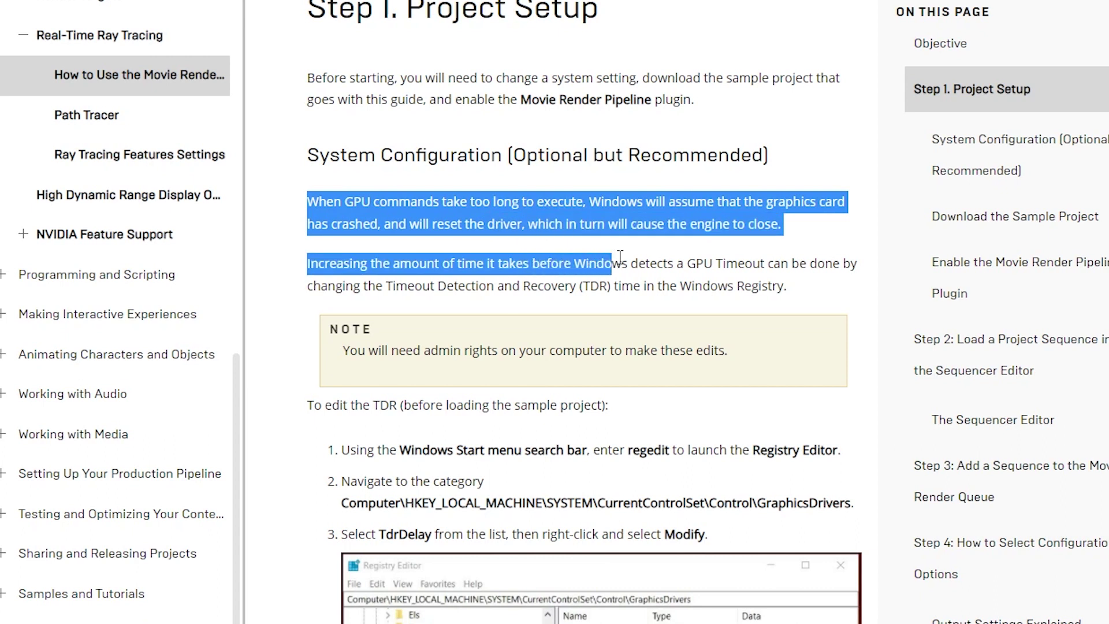
drag(619, 256, 786, 289)
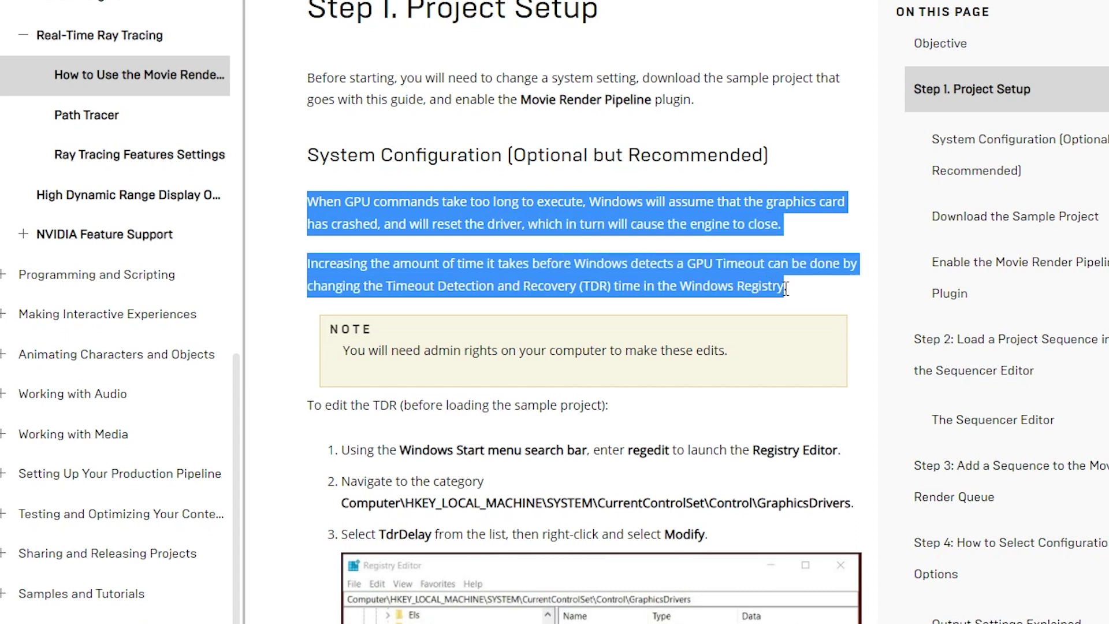
click(791, 224)
Step: Highlight the driver-reset sentence and the TDR editing steps, then clear the highlight
drag(309, 187, 559, 236)
drag(680, 231, 776, 231)
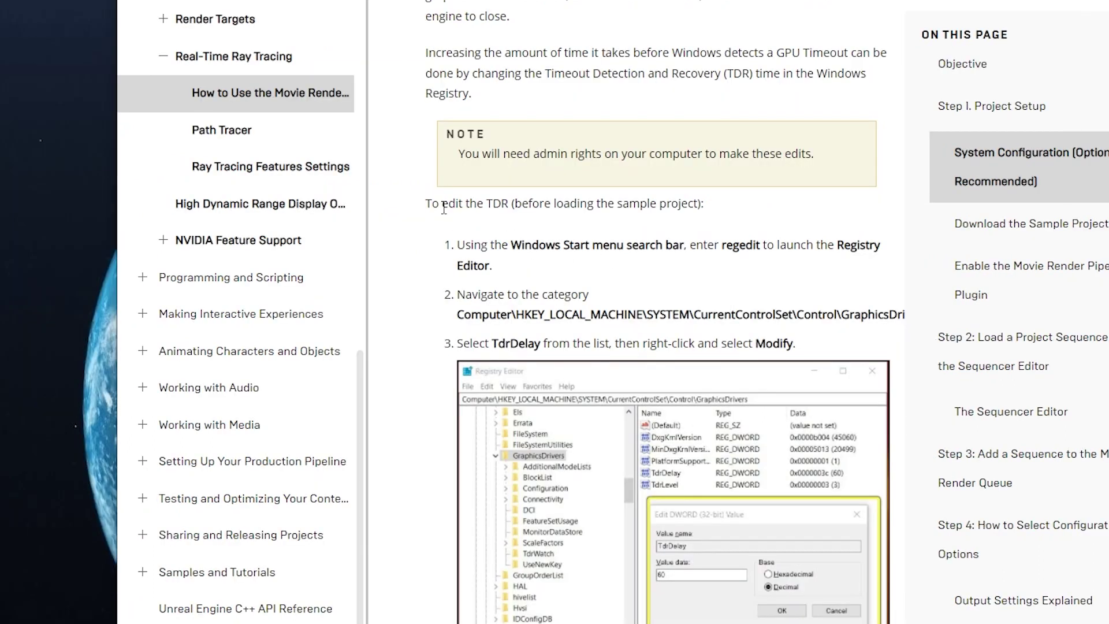
drag(419, 202, 884, 349)
click(736, 306)
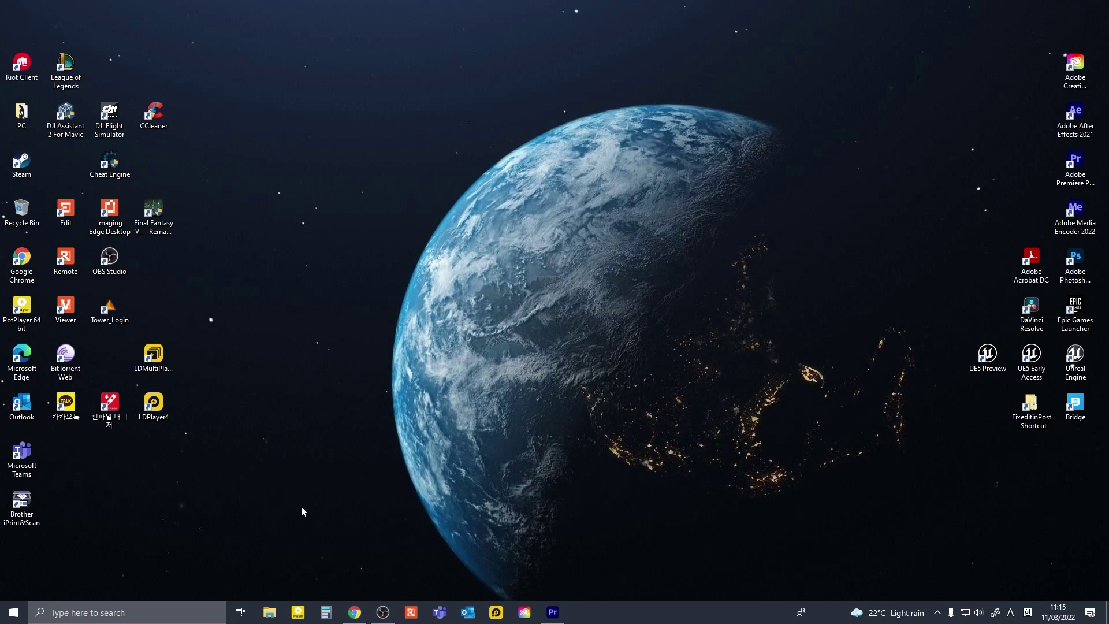
Step: Search Windows for 'reg' and launch Registry Editor from the results
click(156, 611)
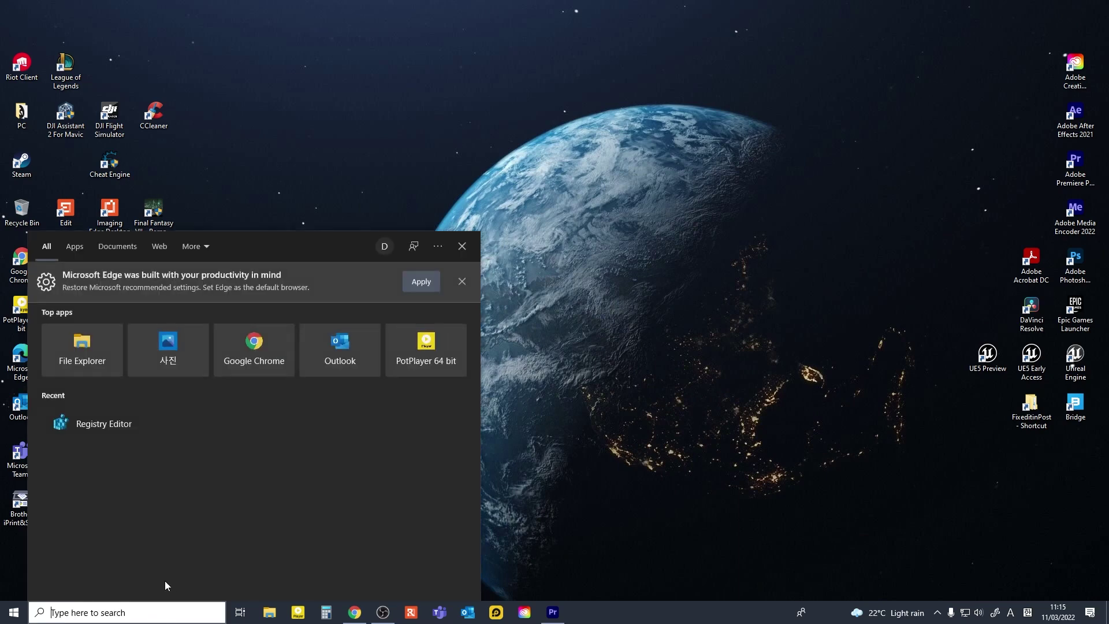
text(red)
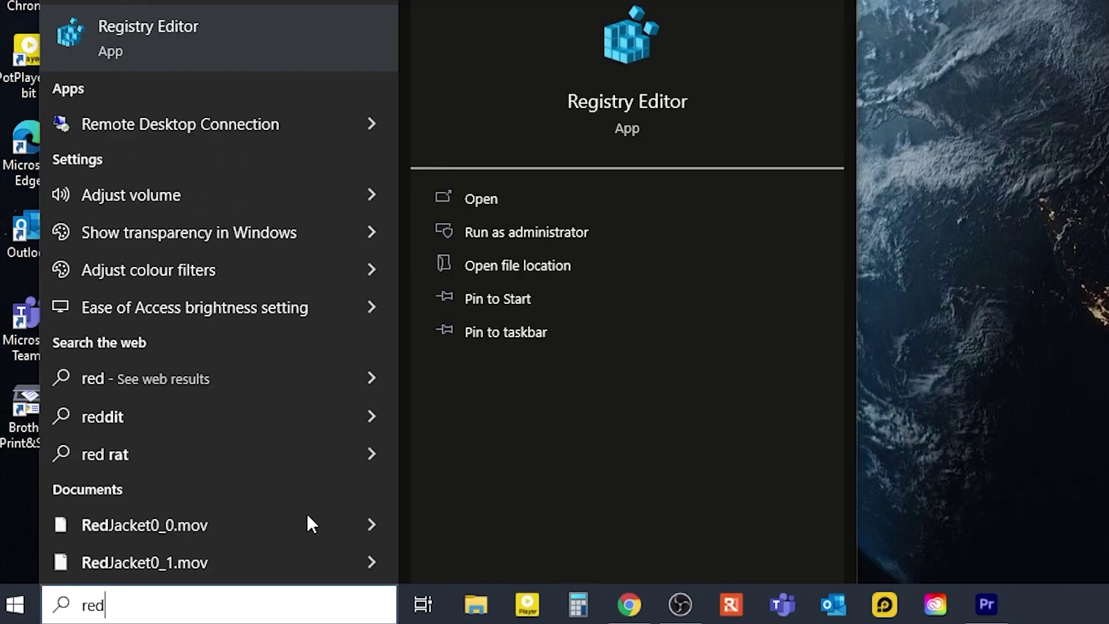
key(BackSpace)
text(g)
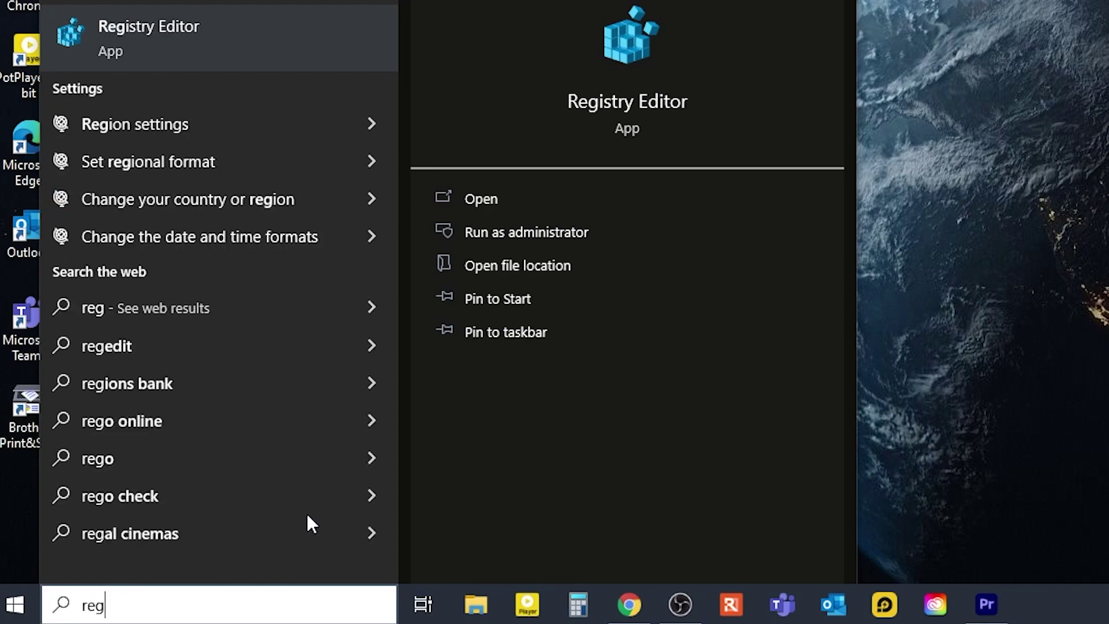
key(Return)
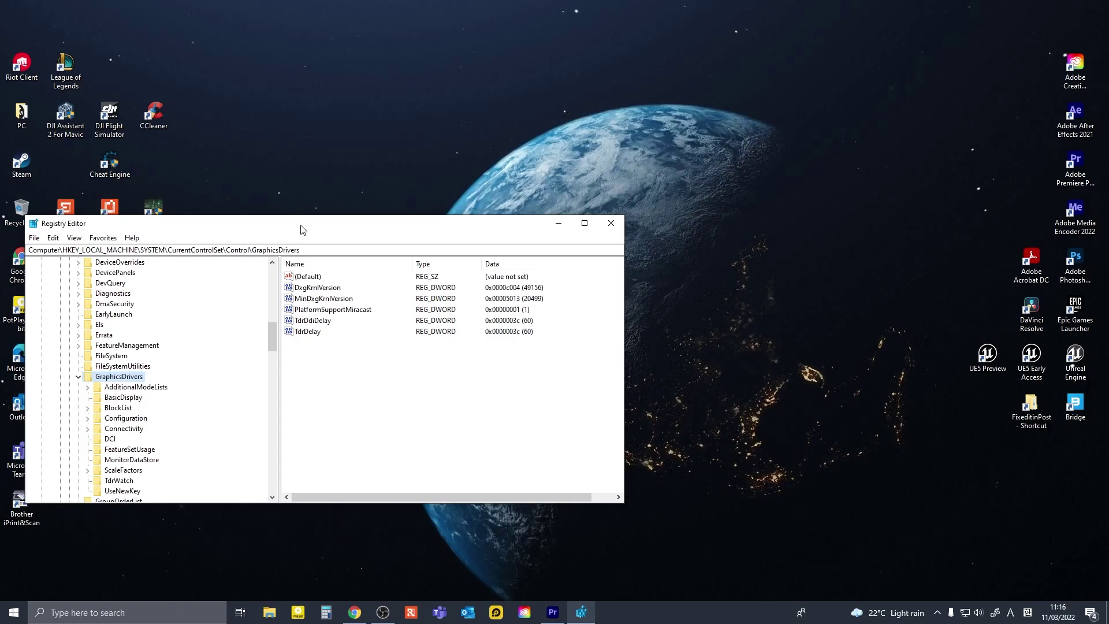
Step: Move the Registry Editor window aside and expand HKEY_LOCAL_MACHINE > SYSTEM > CurrentControlSet > Control
drag(300, 230, 587, 200)
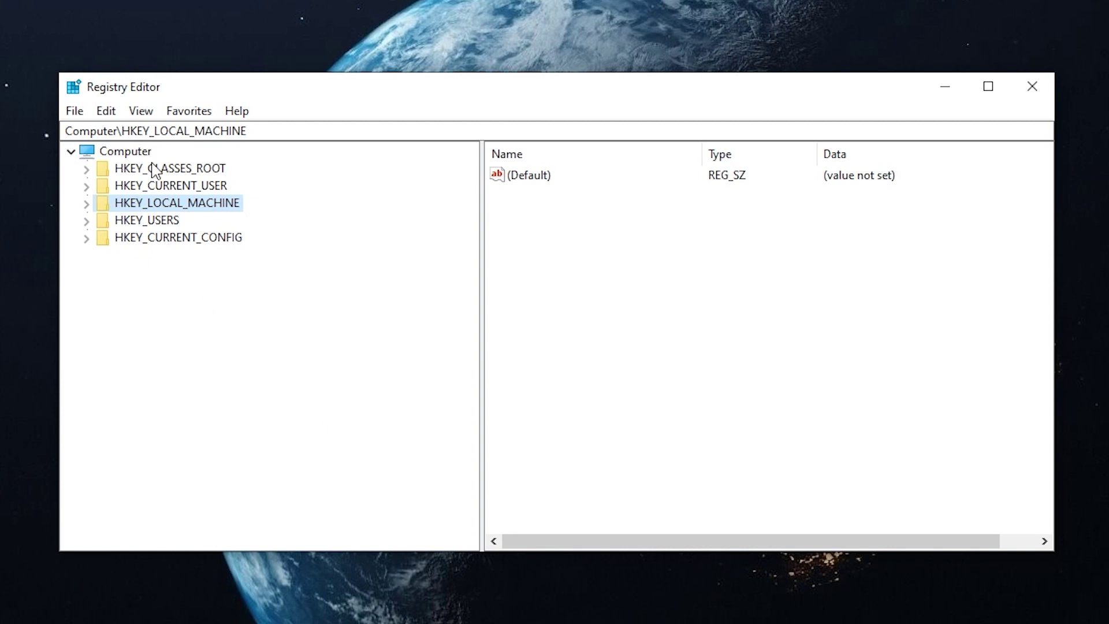
click(86, 203)
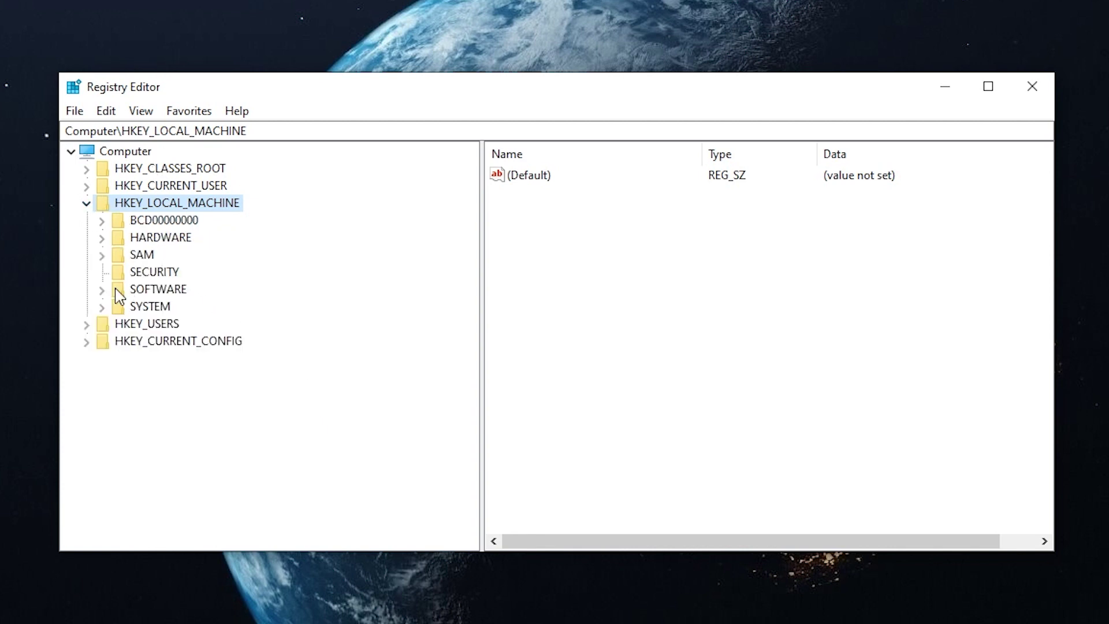
click(102, 307)
scroll(134, 322, down, 1)
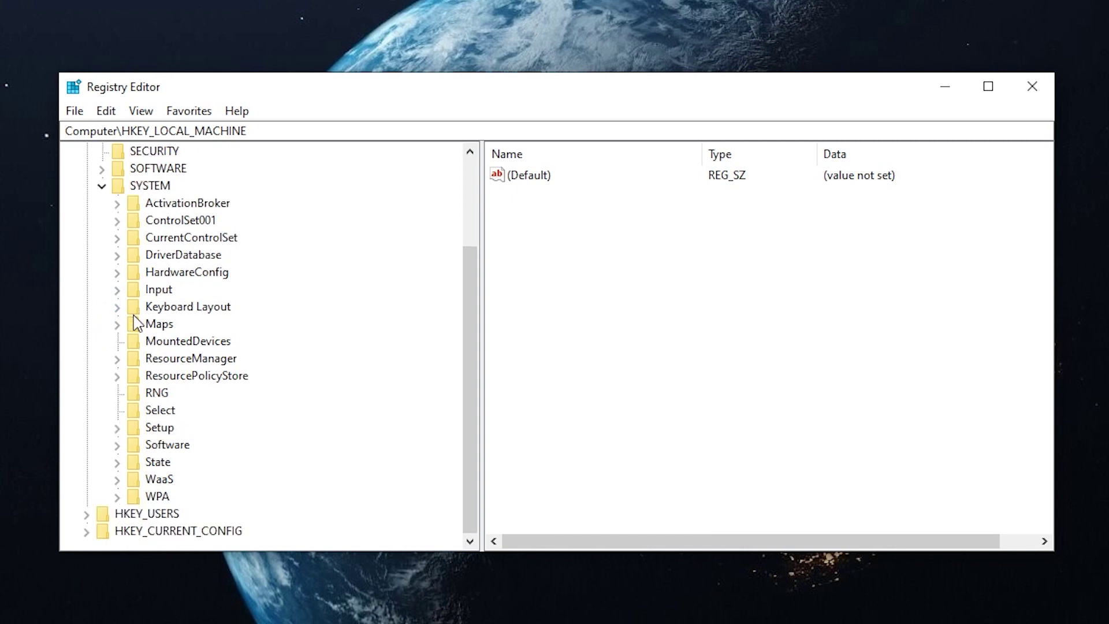
click(117, 238)
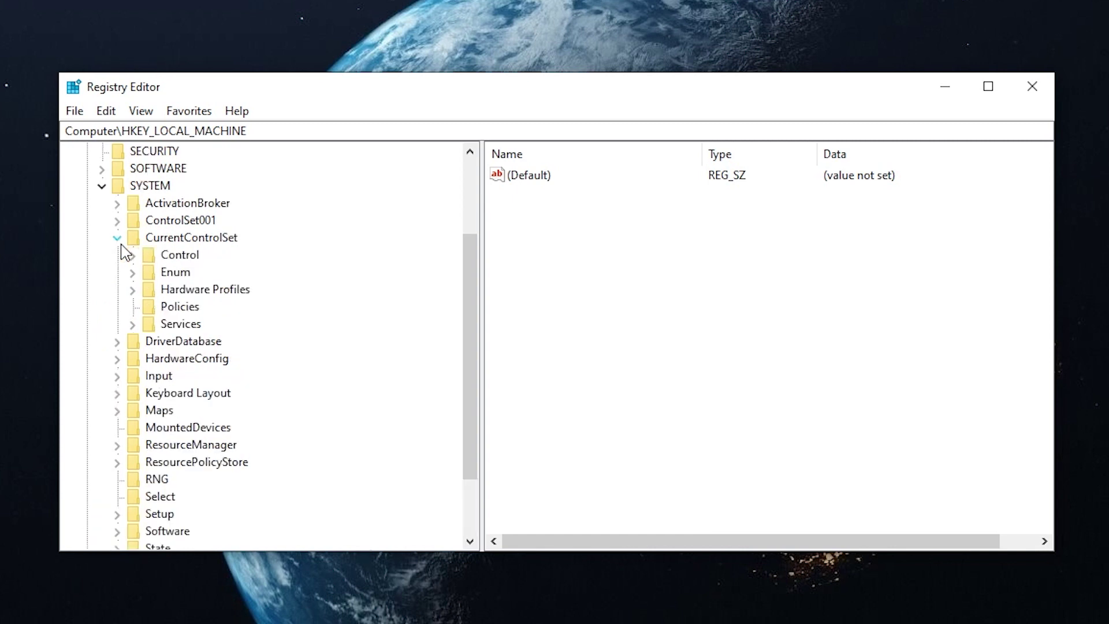
scroll(150, 341, up, 2)
click(152, 359)
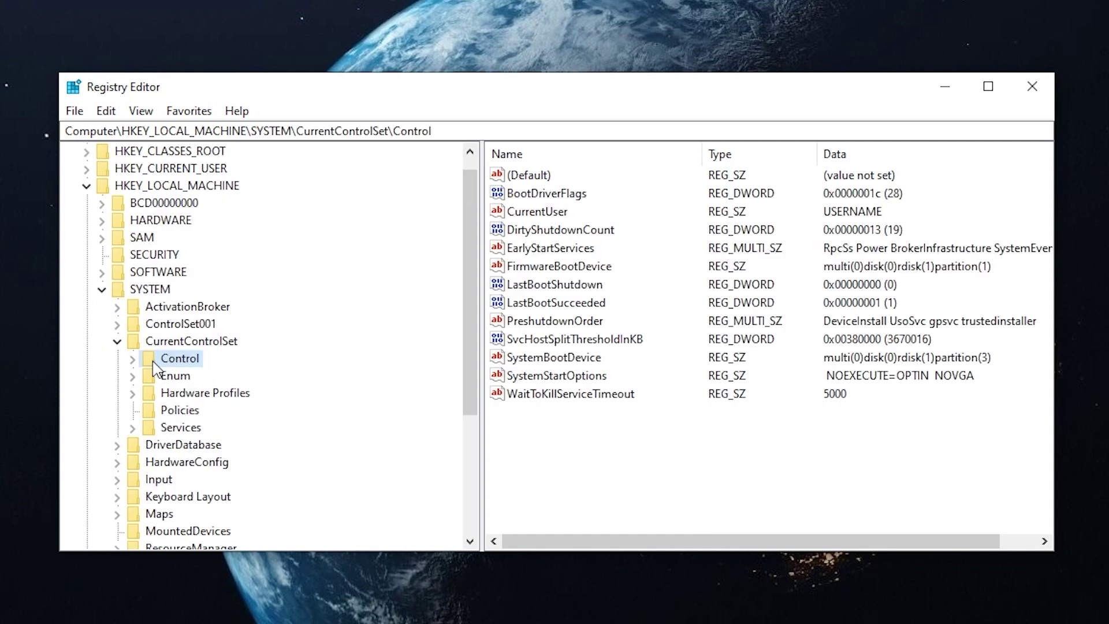
click(133, 359)
Step: Select the GraphicsDrivers key and check its TdrDdiDelay and TdrDelay values at 60
scroll(203, 367, down, 8)
scroll(207, 363, up, 7)
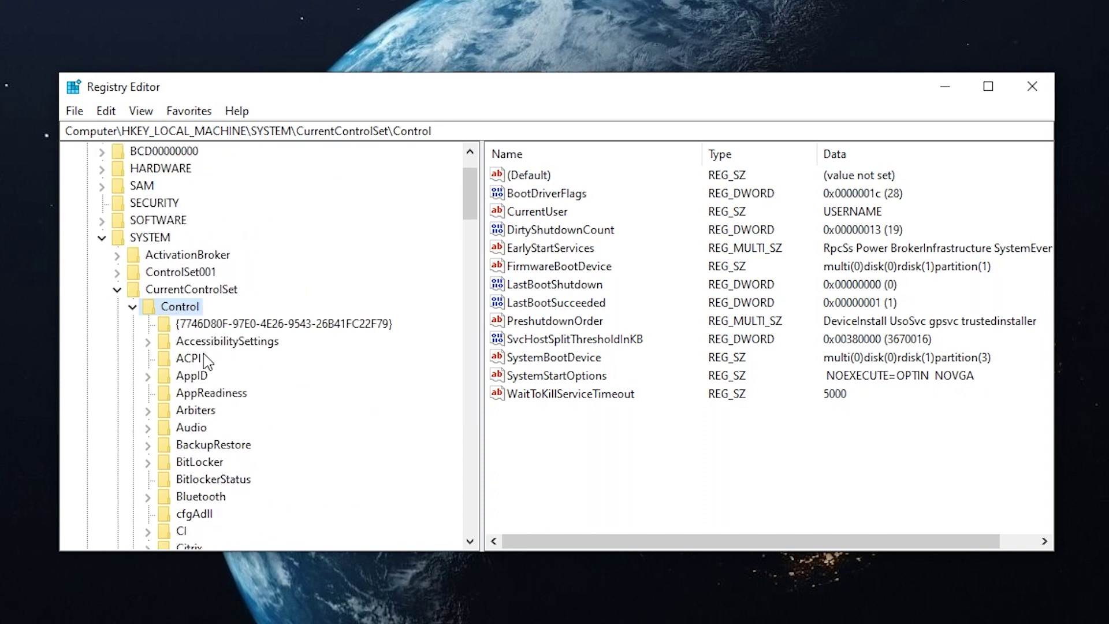
scroll(211, 356, down, 19)
scroll(225, 342, down, 5)
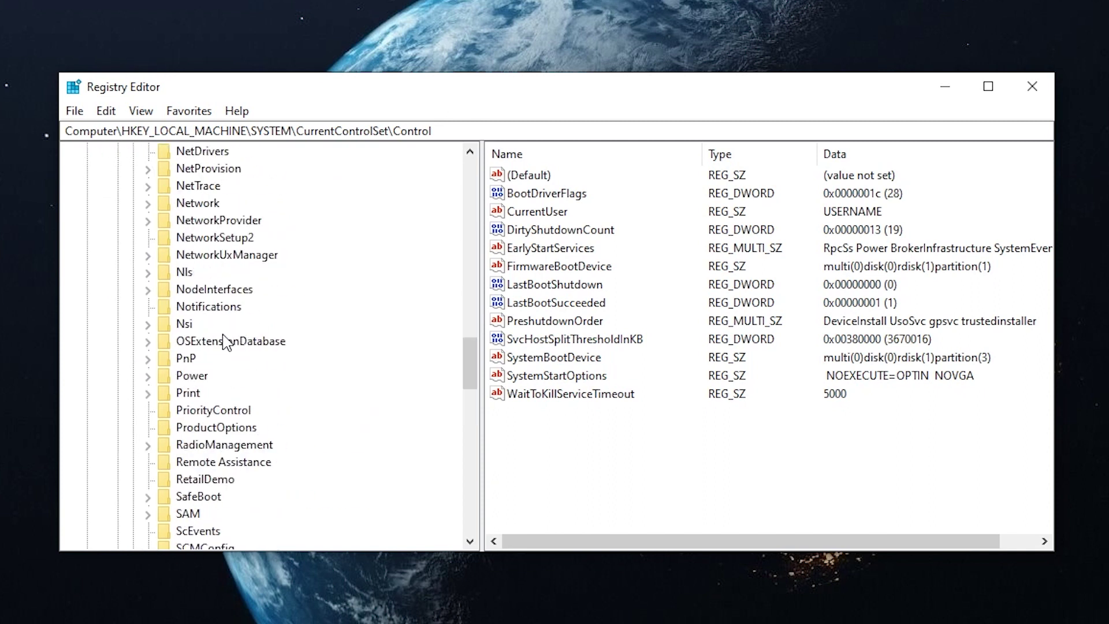
scroll(225, 344, up, 11)
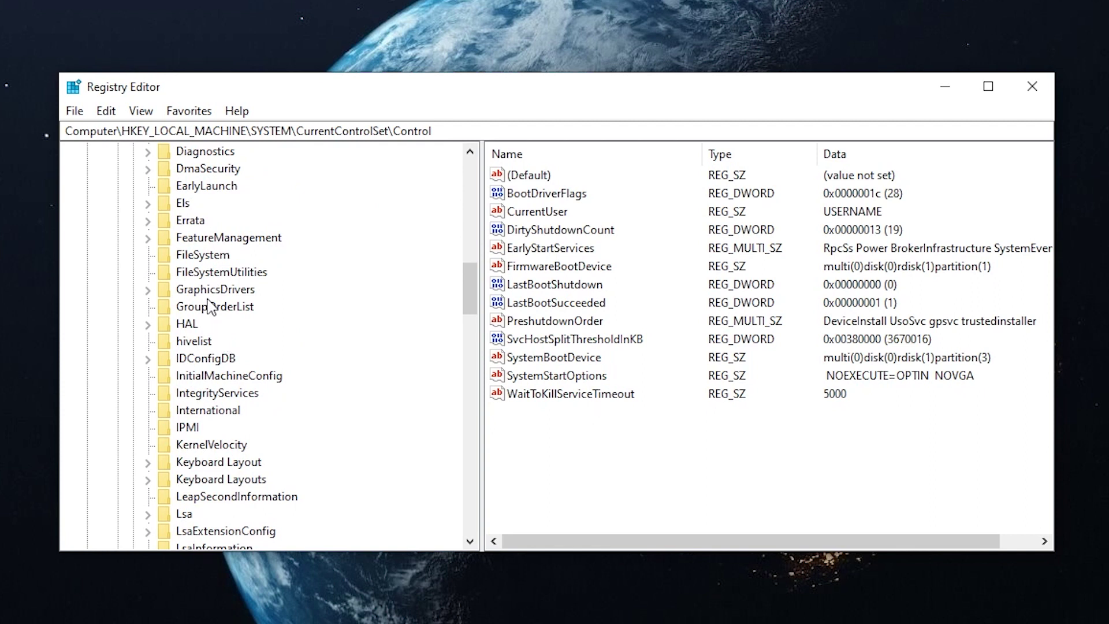
click(209, 290)
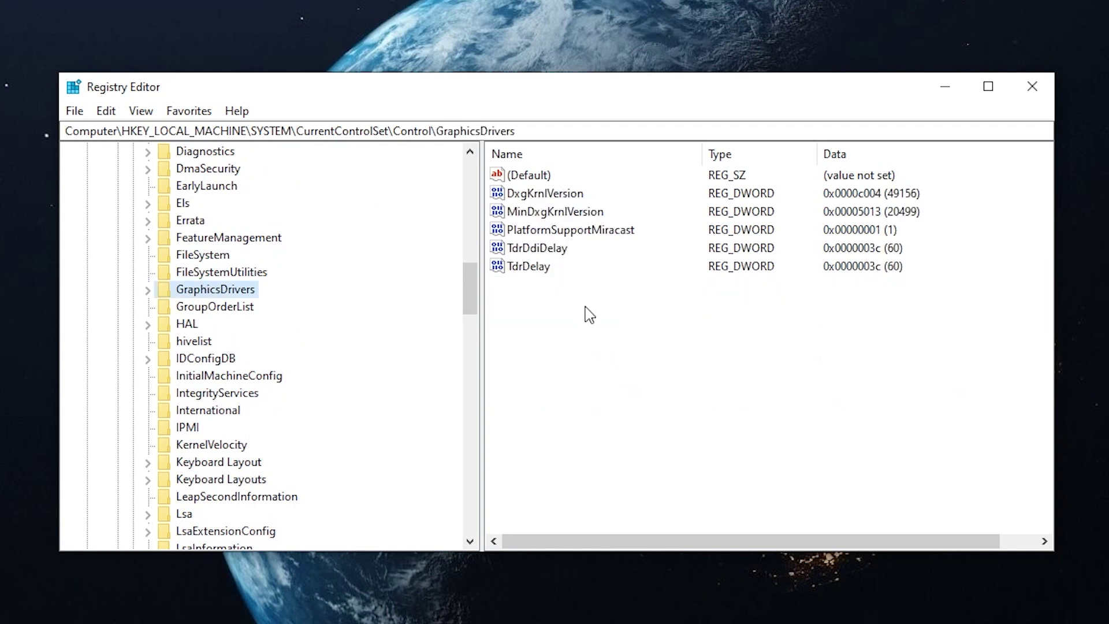
drag(592, 305, 523, 242)
click(545, 279)
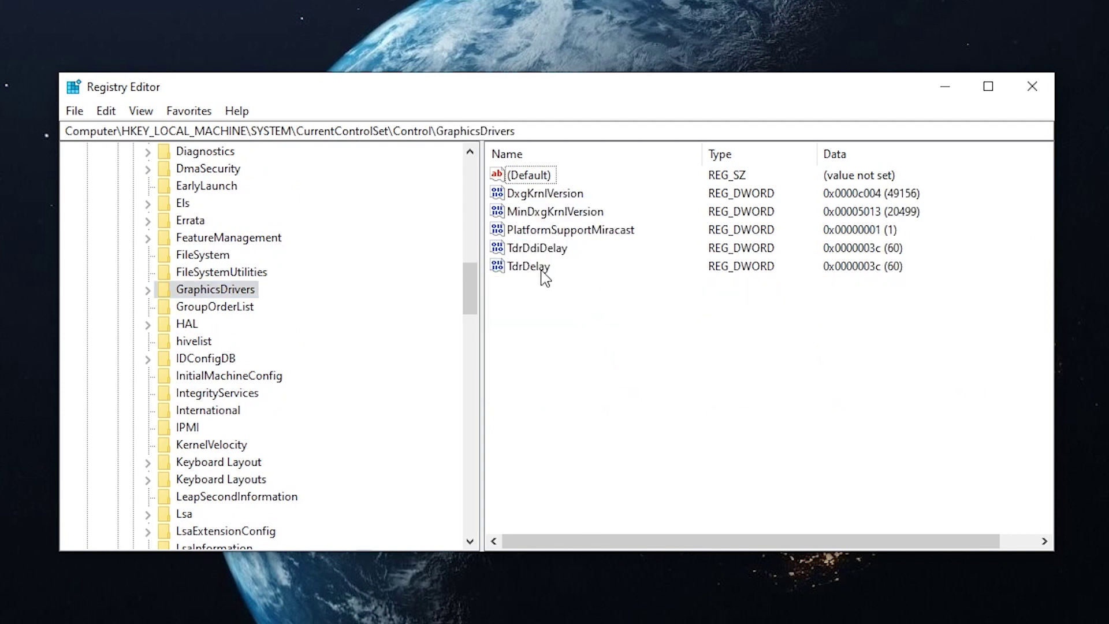
Step: Select TdrDelay and TdrDdiDelay together and delete both, confirming the deletion
click(541, 272)
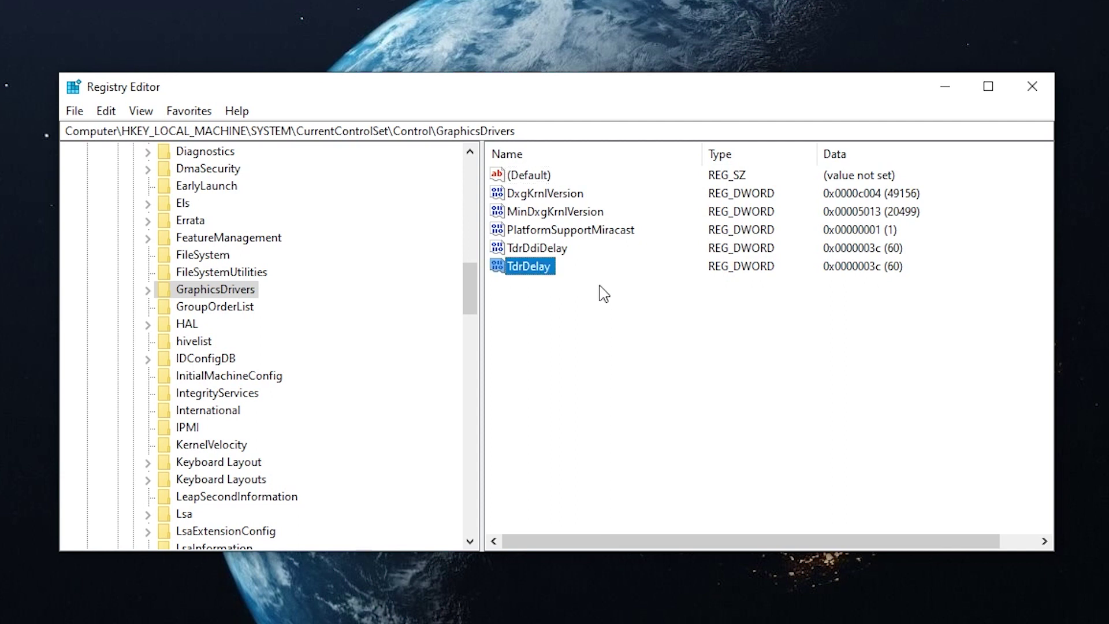
drag(577, 310, 540, 248)
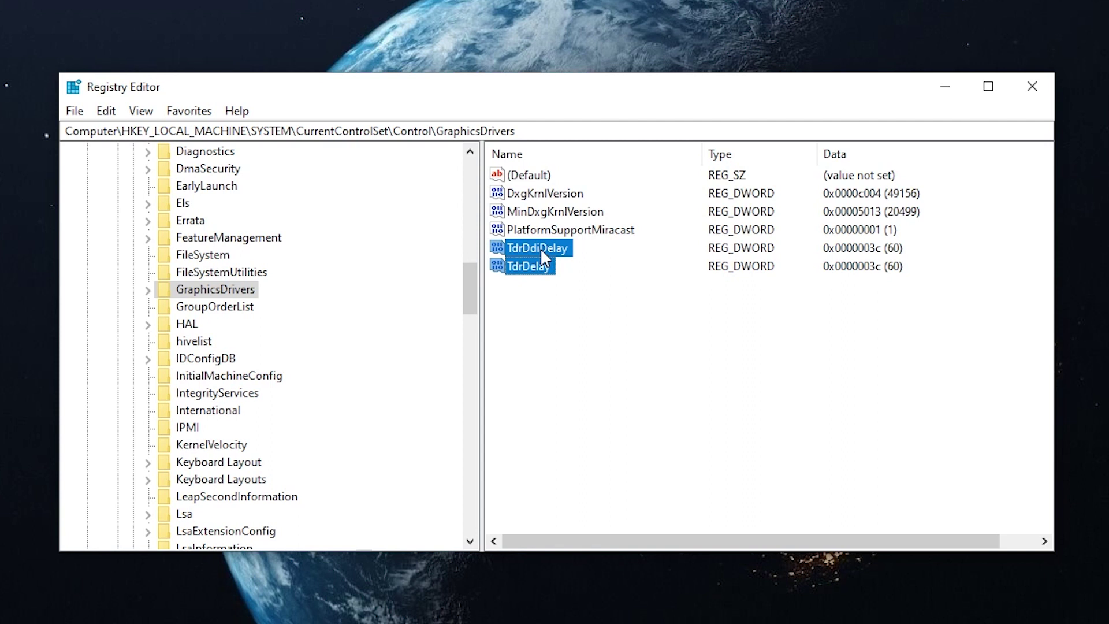
mouse_move(539, 248)
mouse_down()
mouse_move(552, 289)
mouse_move(522, 246)
mouse_up()
click(612, 323)
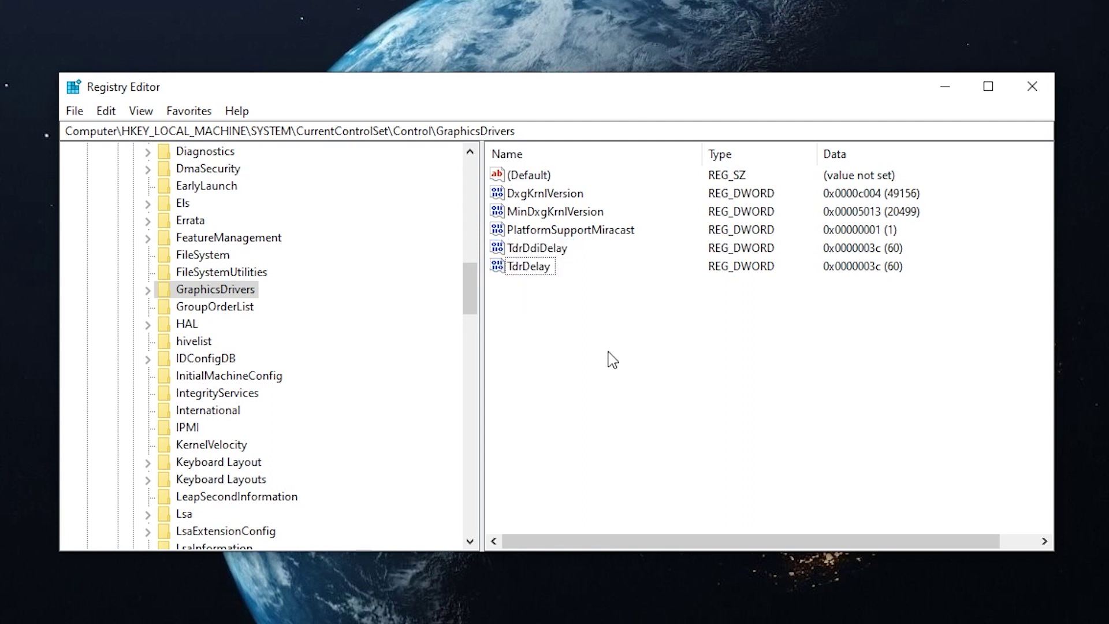
click(534, 267)
shift+click(518, 245)
right_click(518, 245)
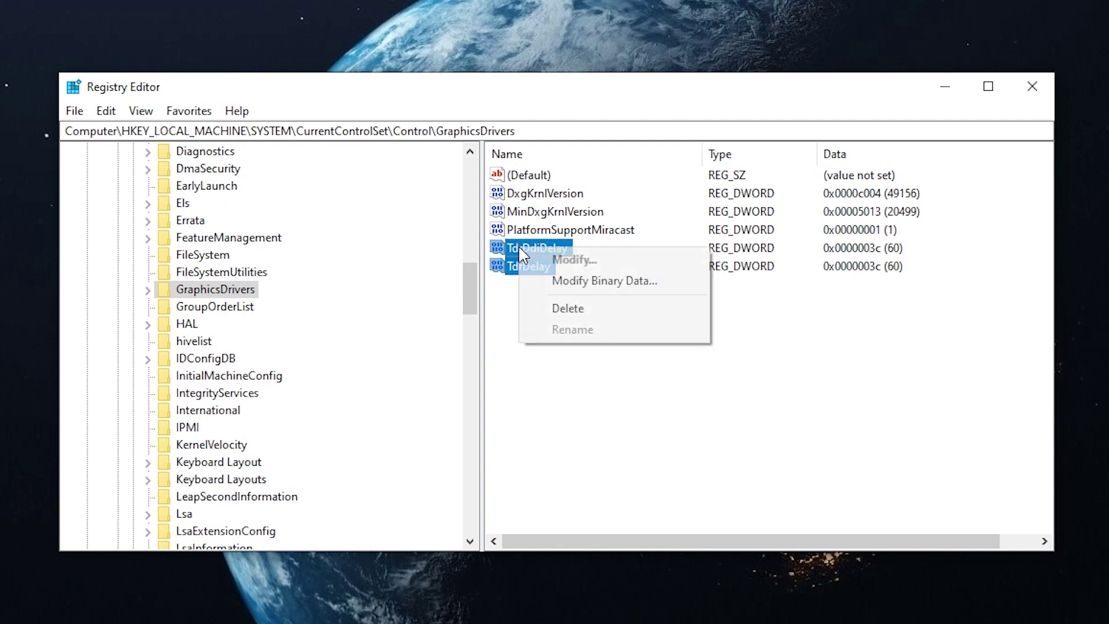
click(598, 310)
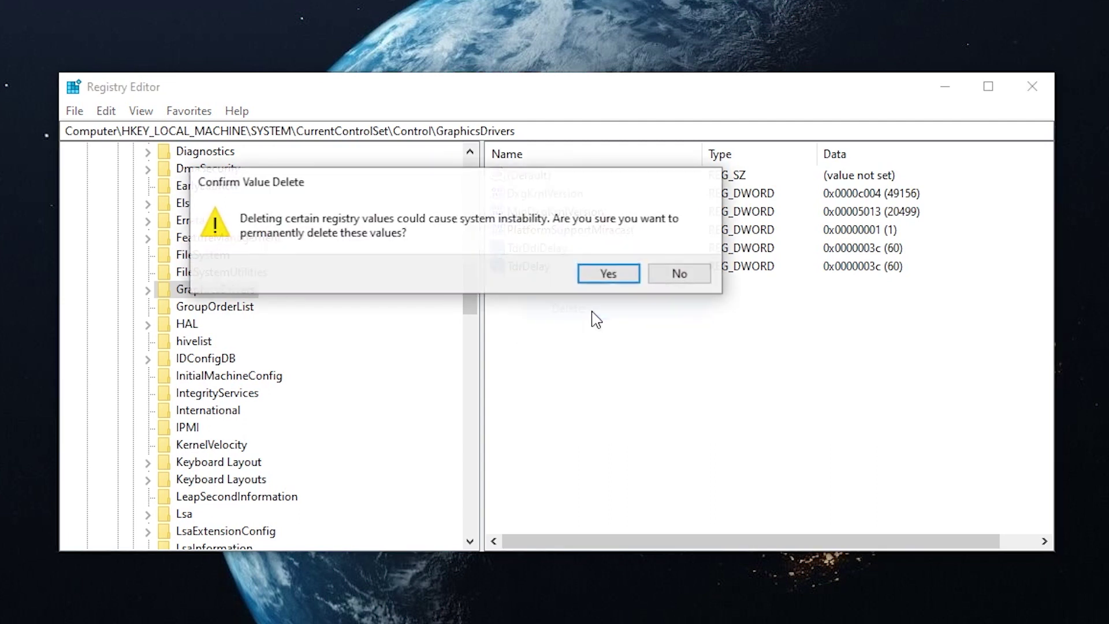
click(610, 273)
Step: Create a new DWORD (32-bit) value in GraphicsDrivers named TdrDelay
right_click(664, 306)
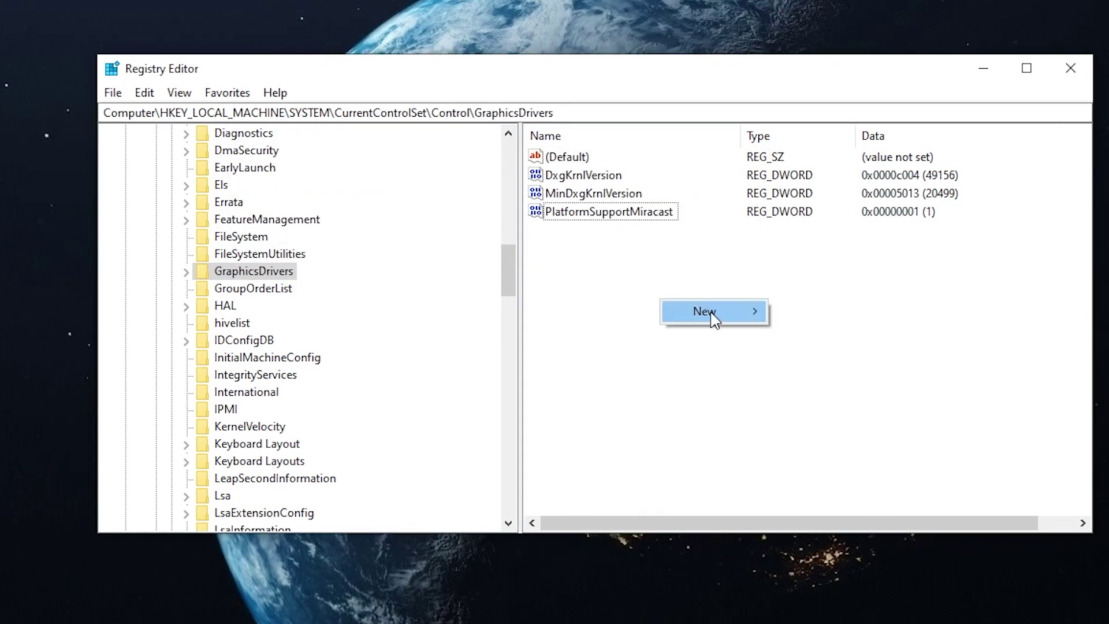
mouse_move(718, 317)
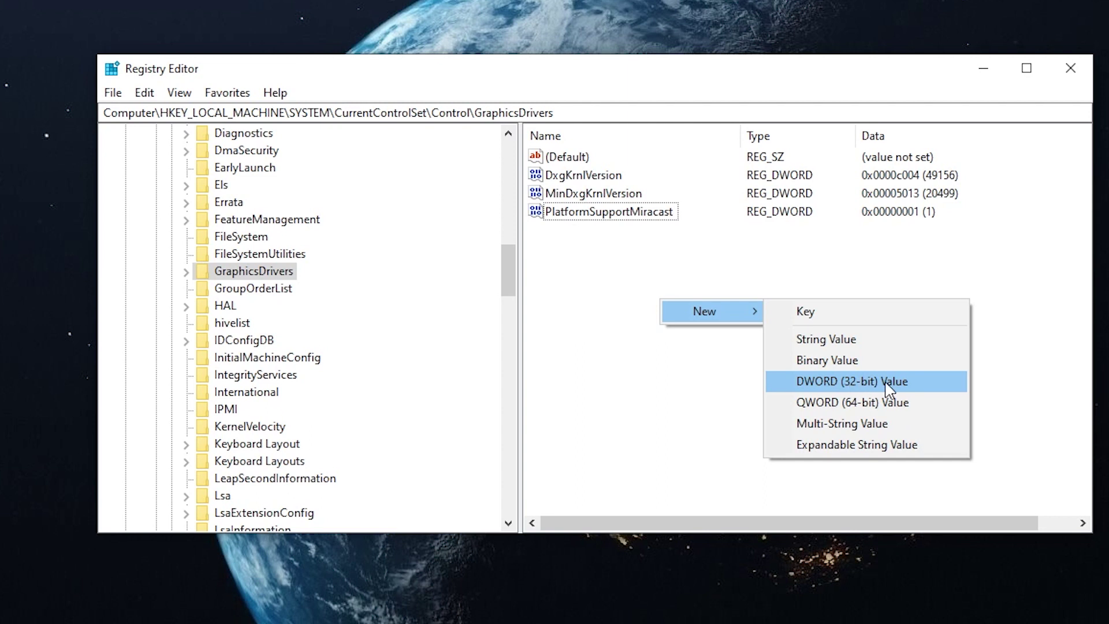
click(905, 383)
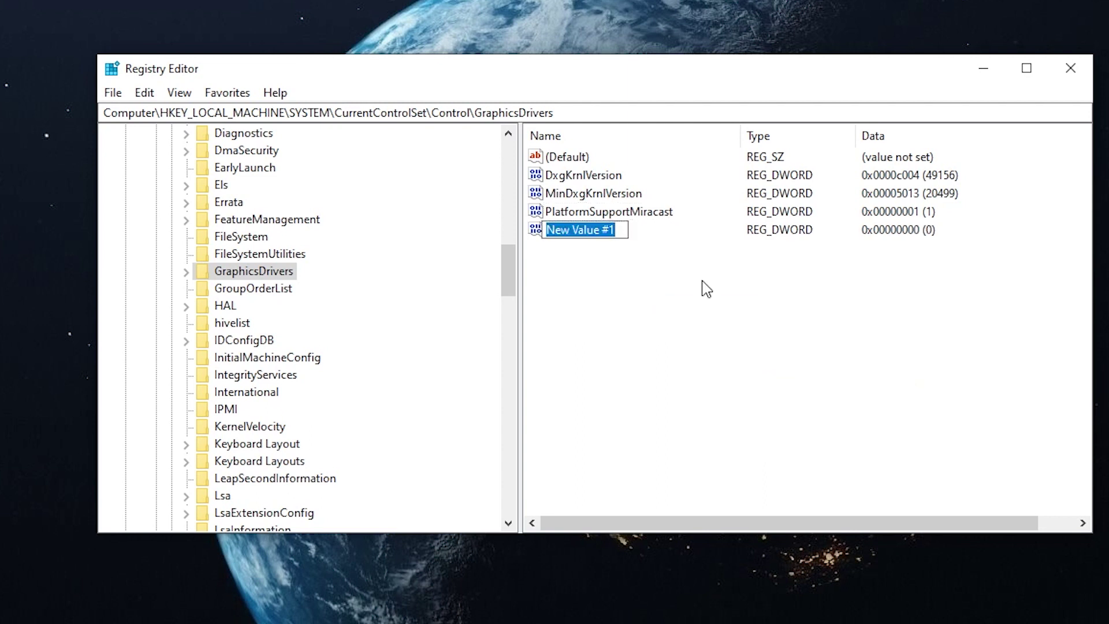
key(BackSpace)
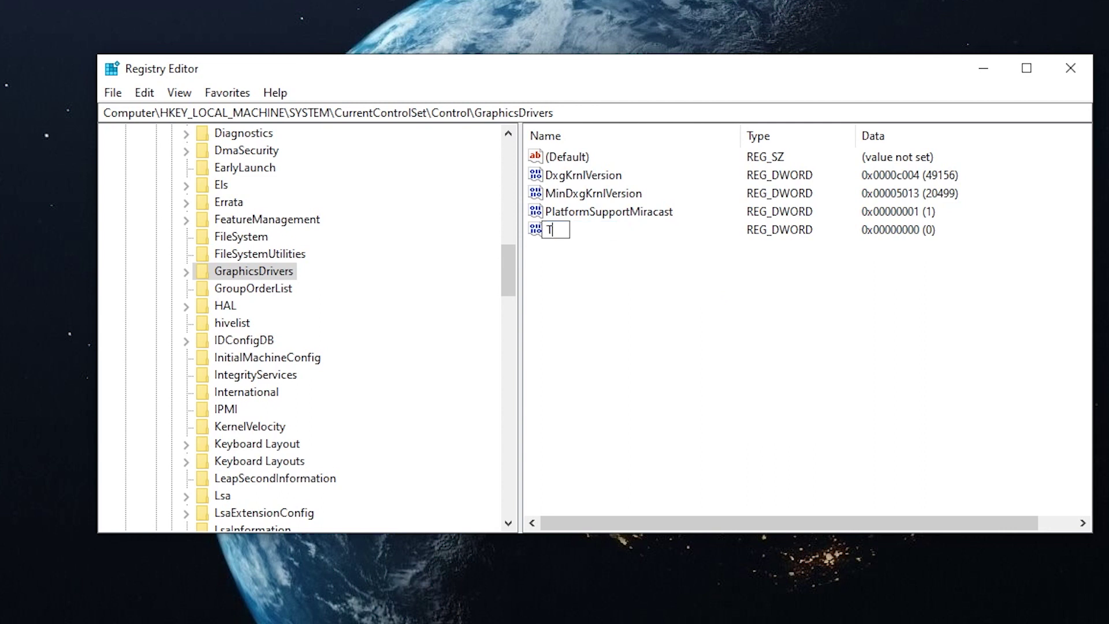
text(TdrDelay)
key(Return)
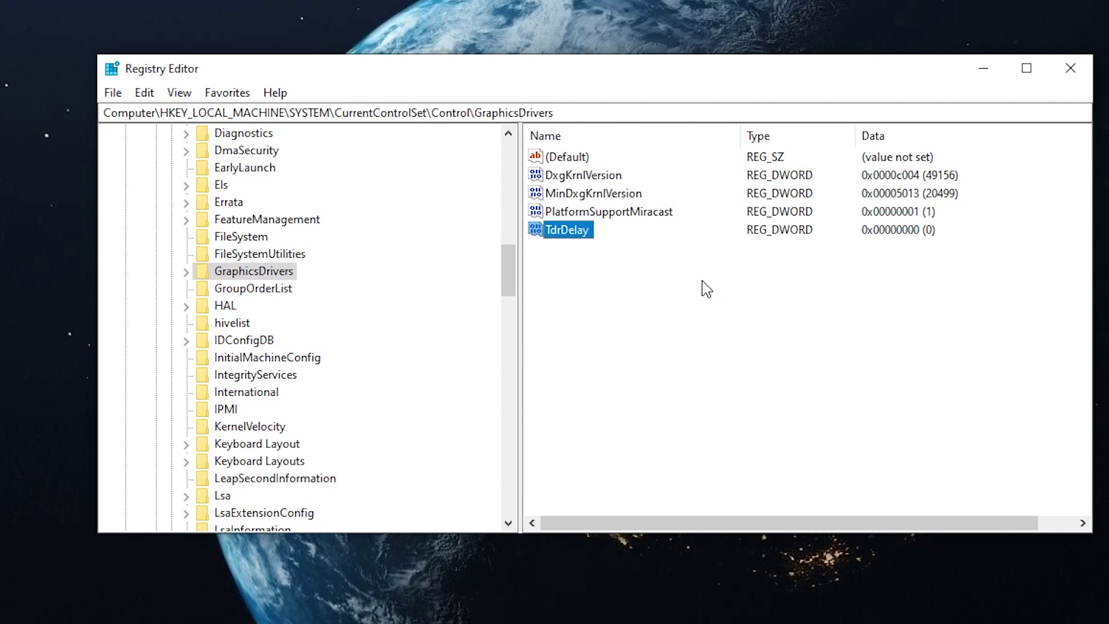
Step: Set TdrDelay's data to 60 in Decimal base
double_click(580, 238)
drag(329, 157, 639, 273)
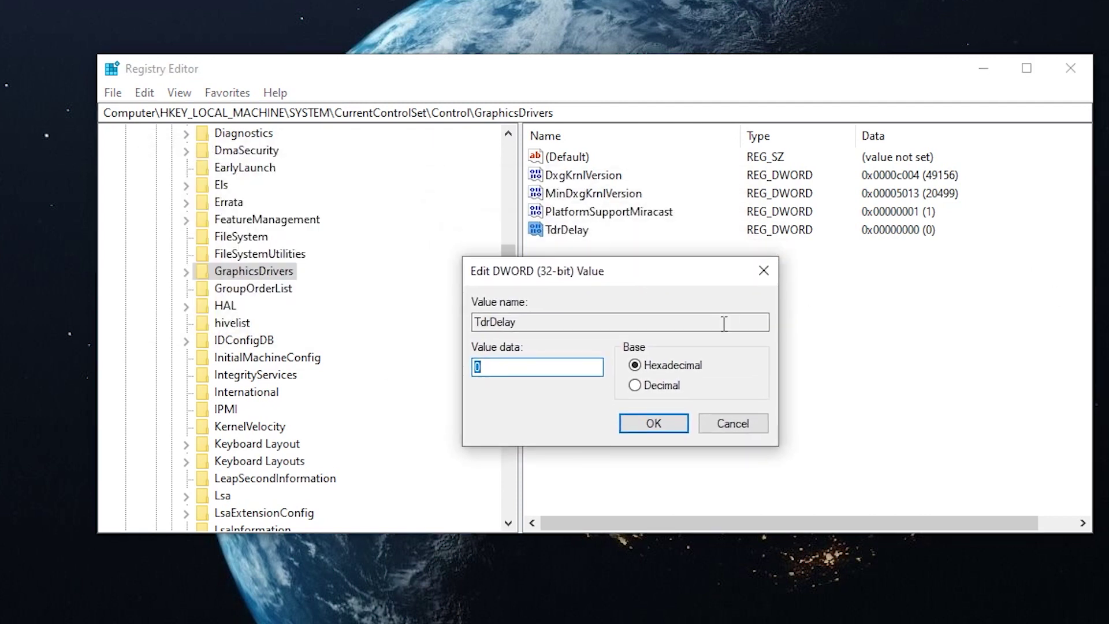
click(664, 387)
click(545, 366)
drag(545, 366, 434, 370)
text(60)
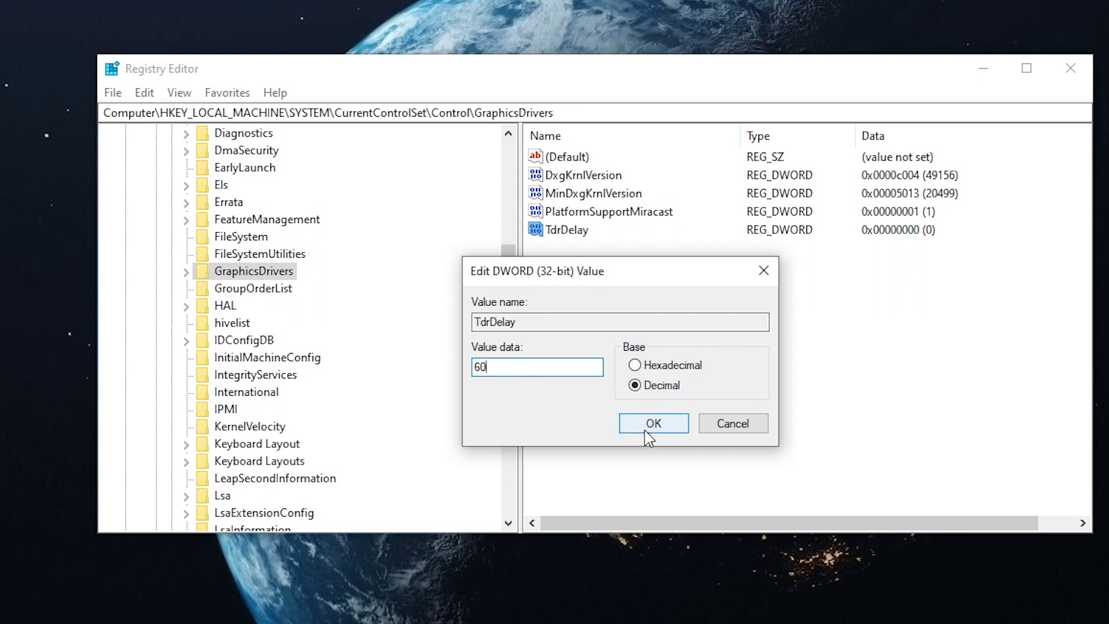
click(644, 430)
Step: Create another DWORD (32-bit) value named TdrDdiDelay
right_click(609, 301)
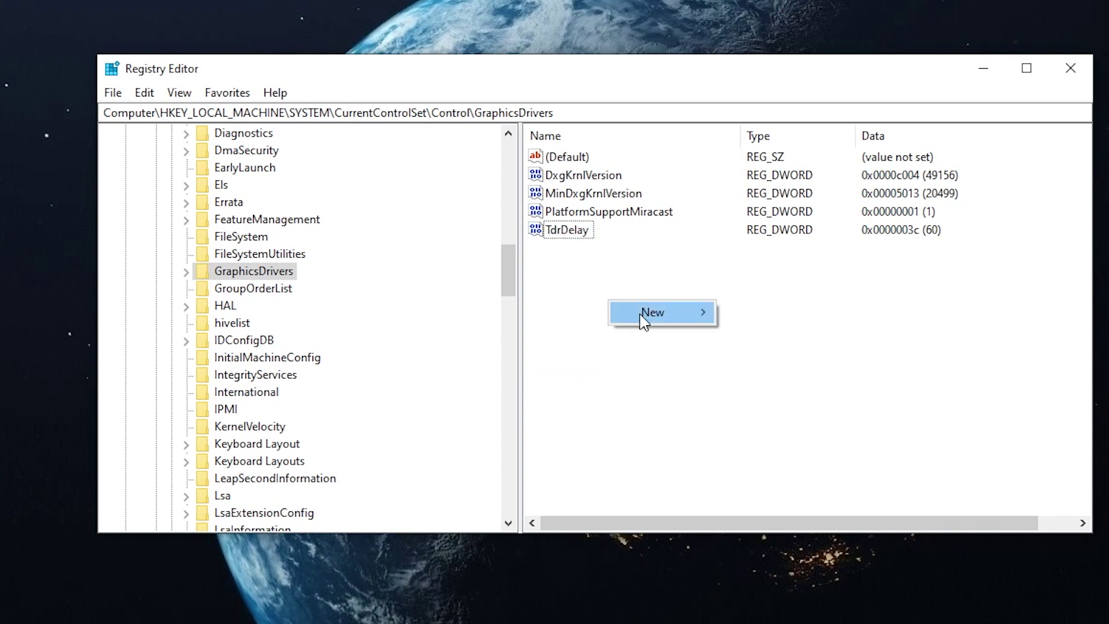
mouse_move(643, 321)
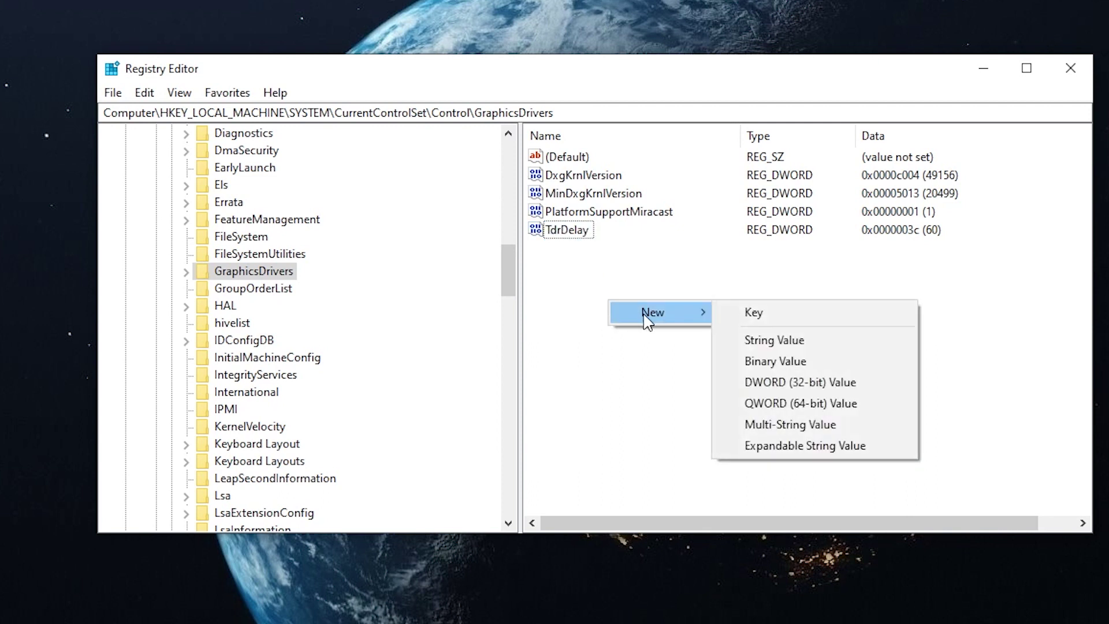
click(763, 382)
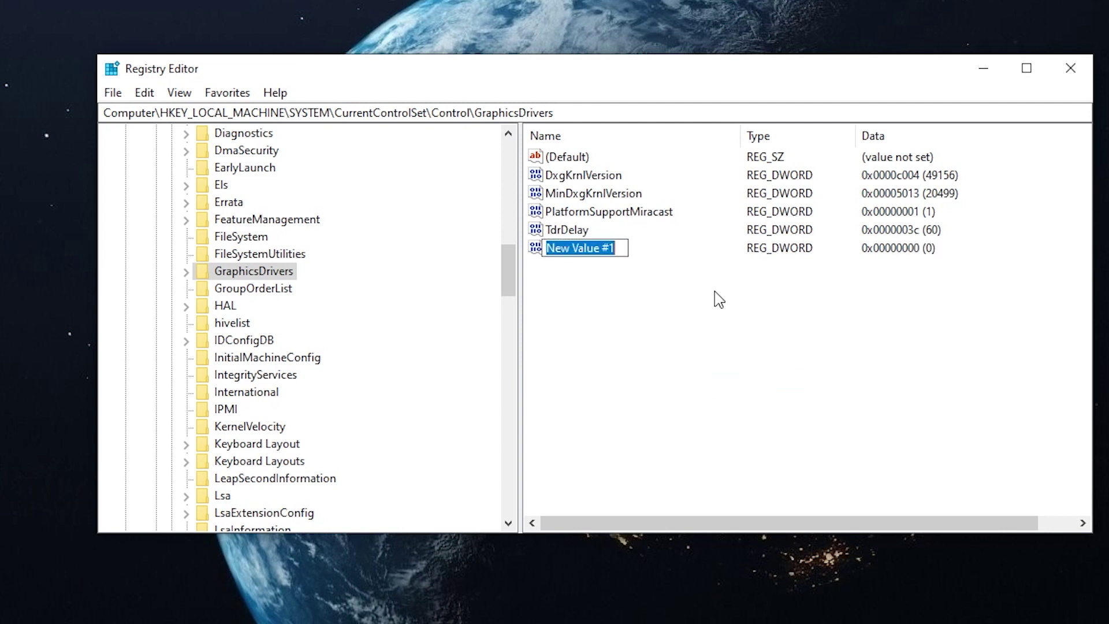
text(Td)
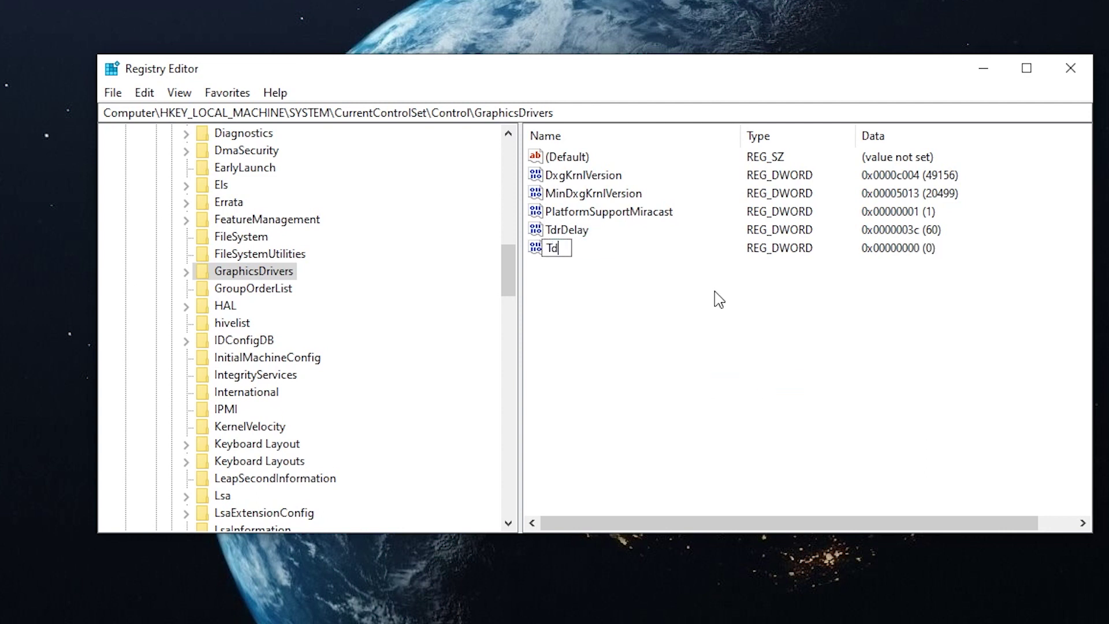
text(rD)
text(diDelay)
key(Return)
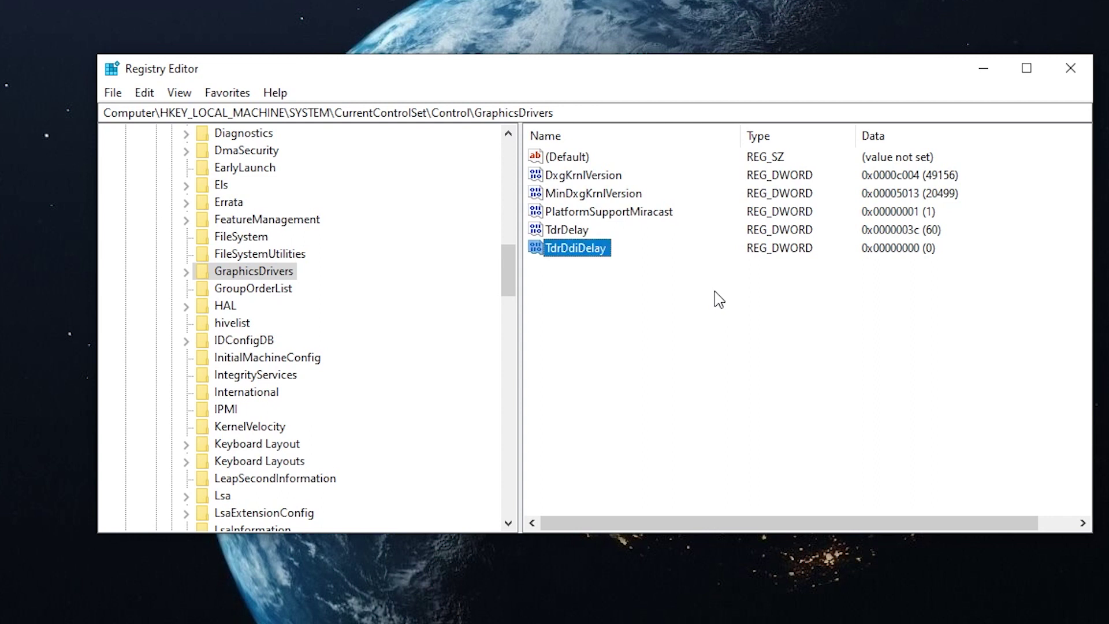
Step: Set TdrDdiDelay's data to decimal 60
double_click(588, 250)
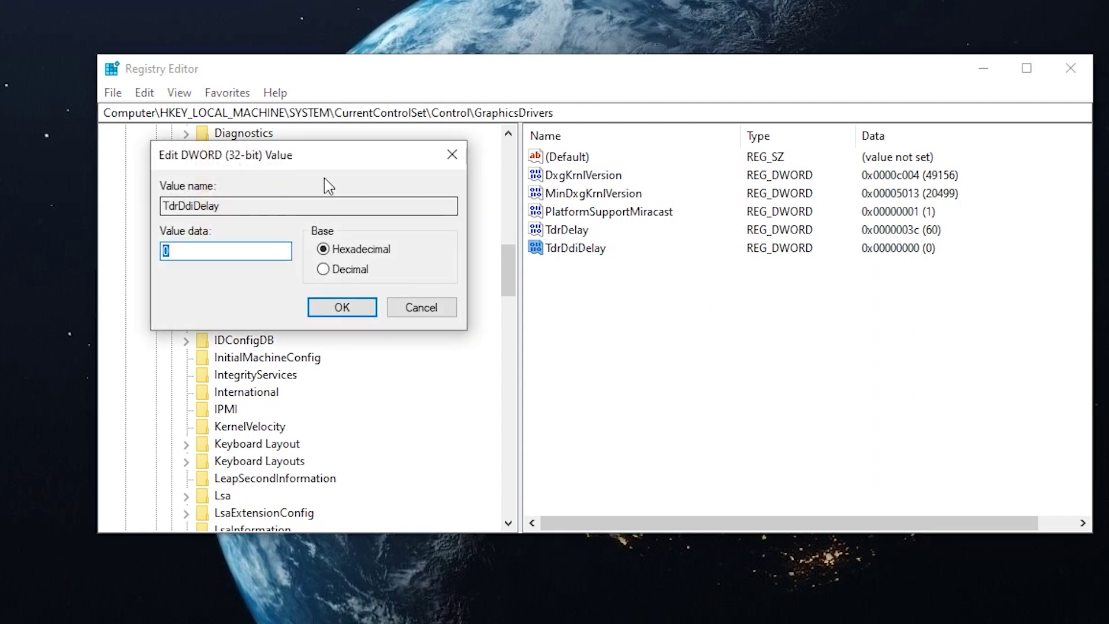
drag(337, 164, 693, 314)
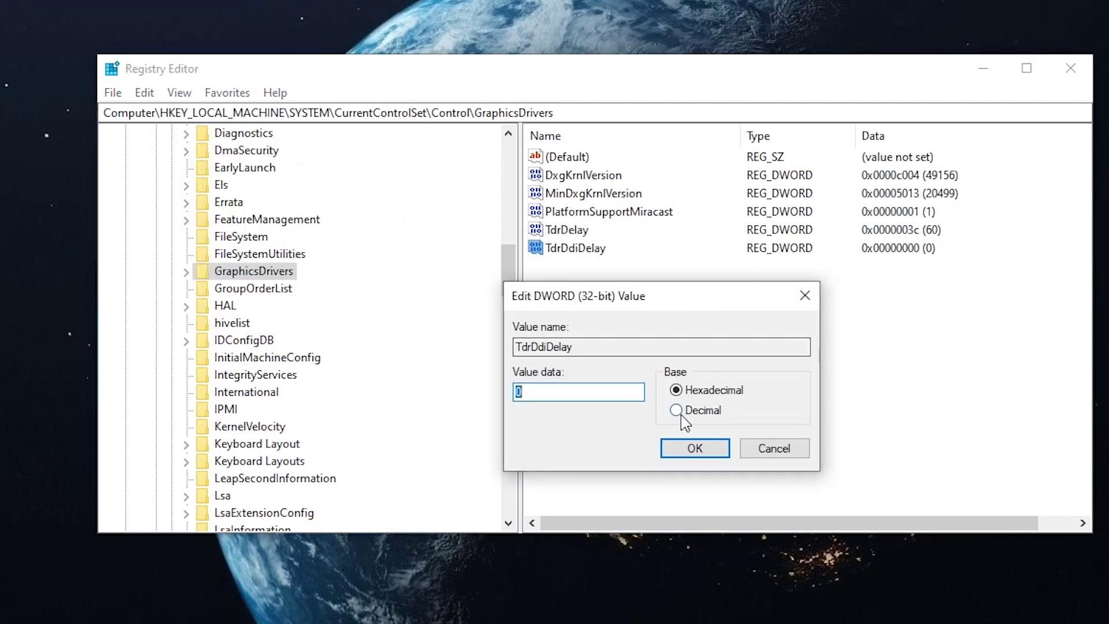
double_click(585, 399)
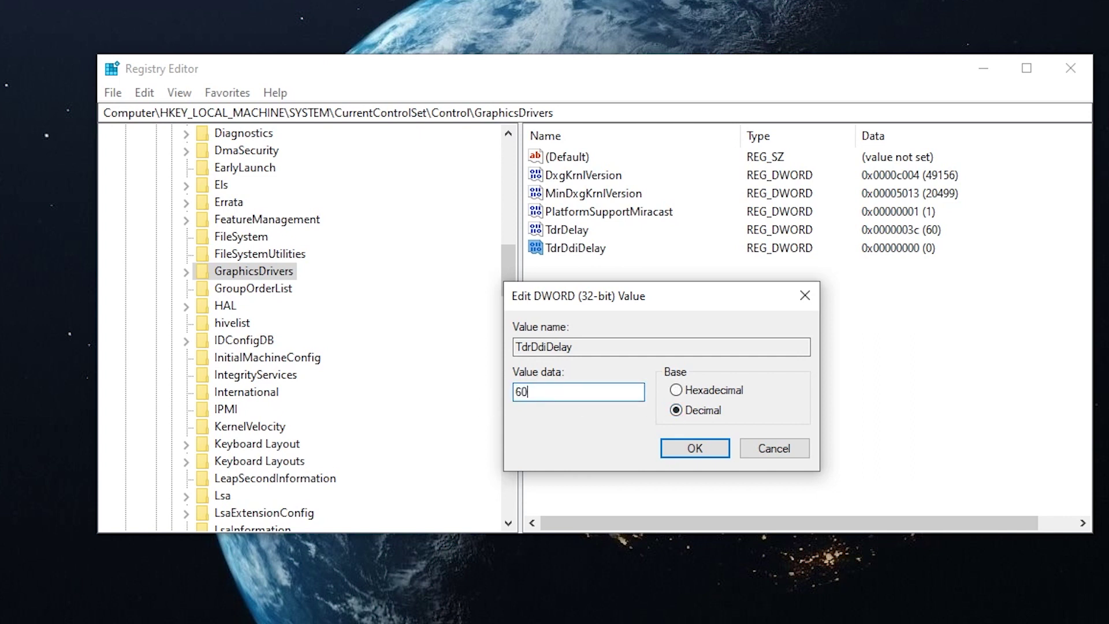
click(698, 448)
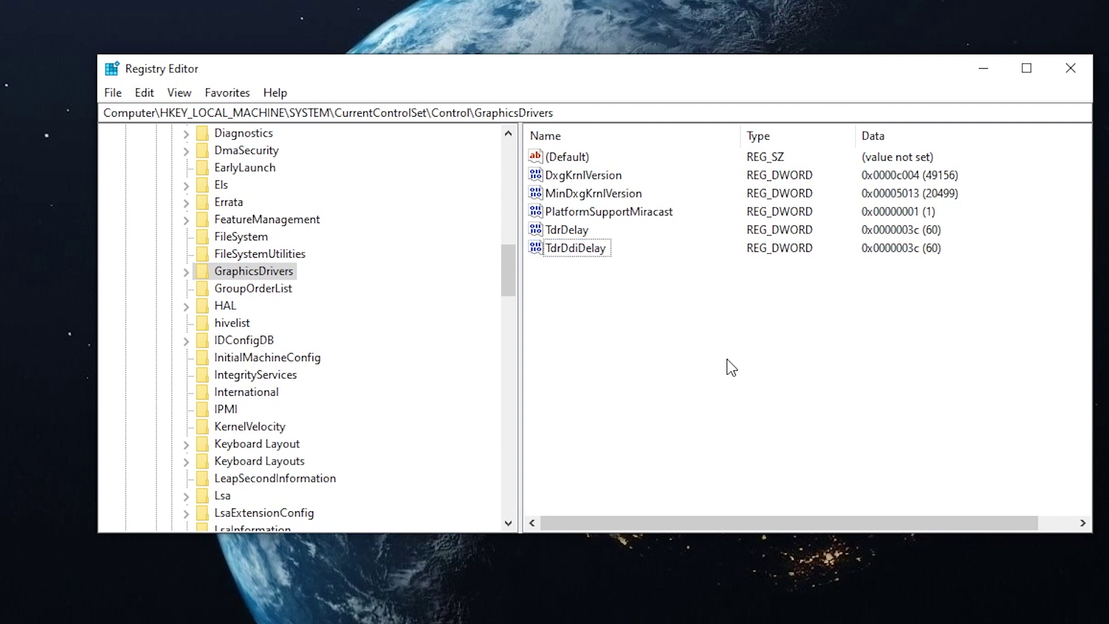
Step: Close Registry Editor with File > Exit
right_click(727, 360)
key(Escape)
click(112, 92)
key(Escape)
click(113, 92)
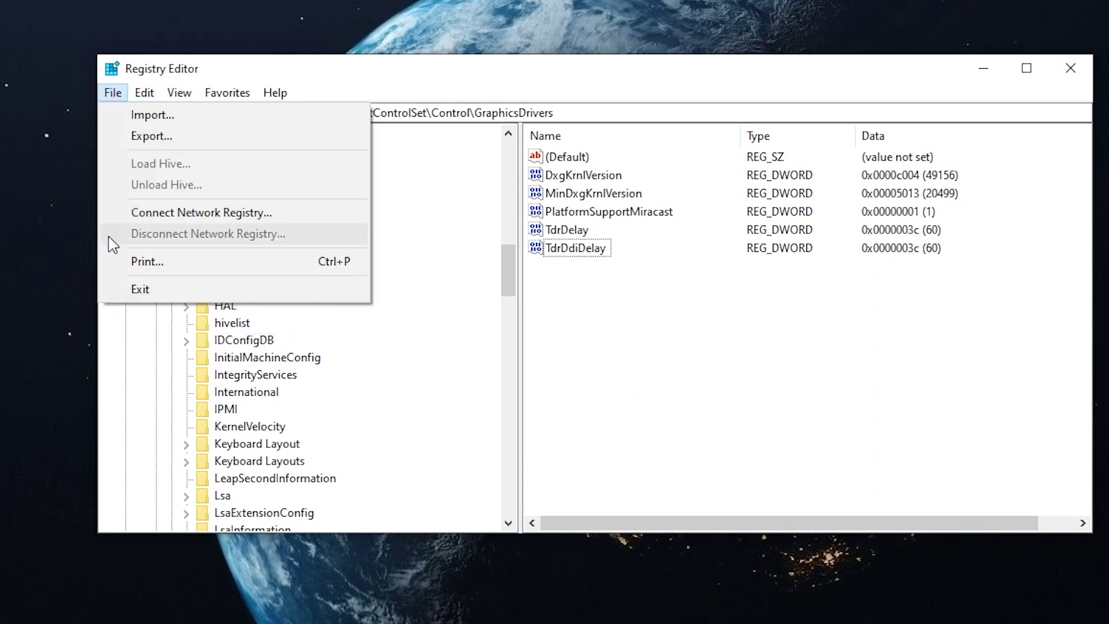
click(132, 290)
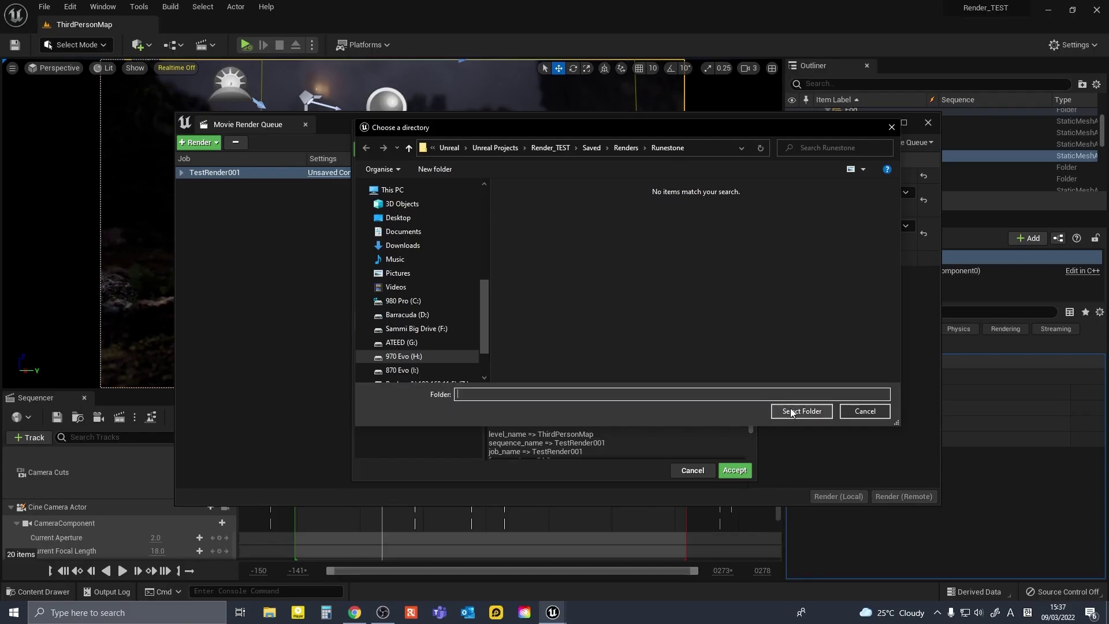
Step: Output TestRender001 to the Runestone renders folder, accept the settings, and start a remote render
click(791, 411)
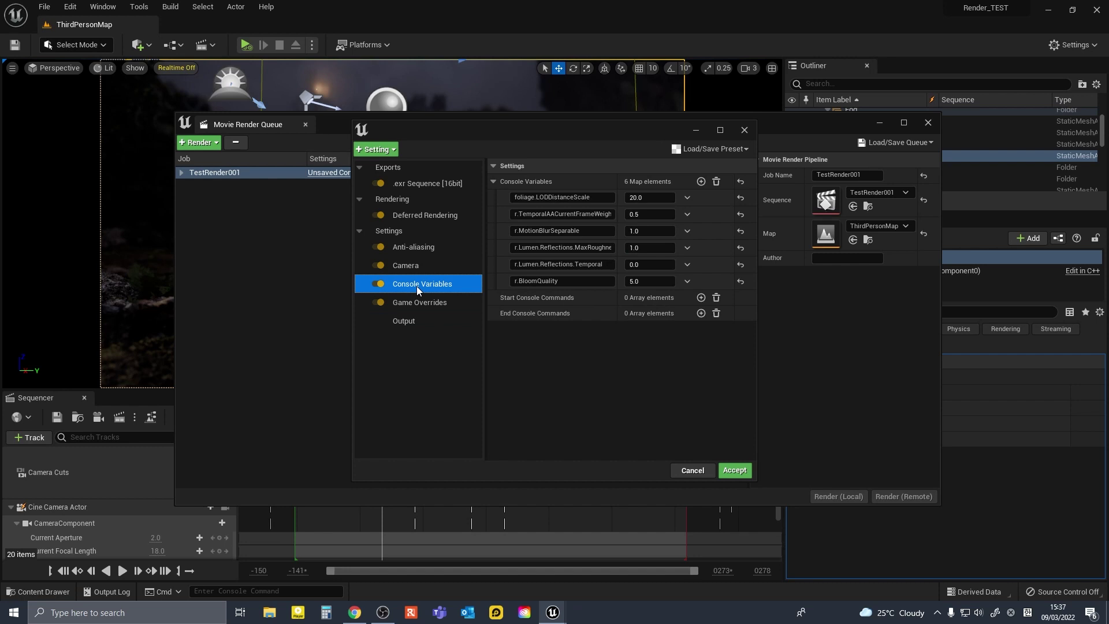
click(732, 470)
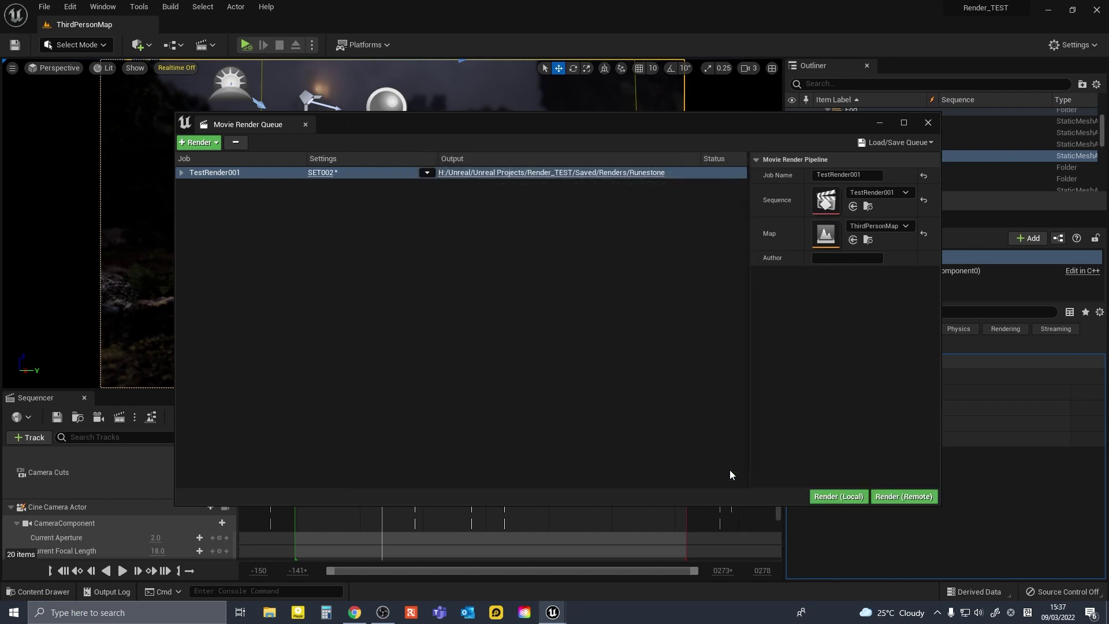
click(904, 497)
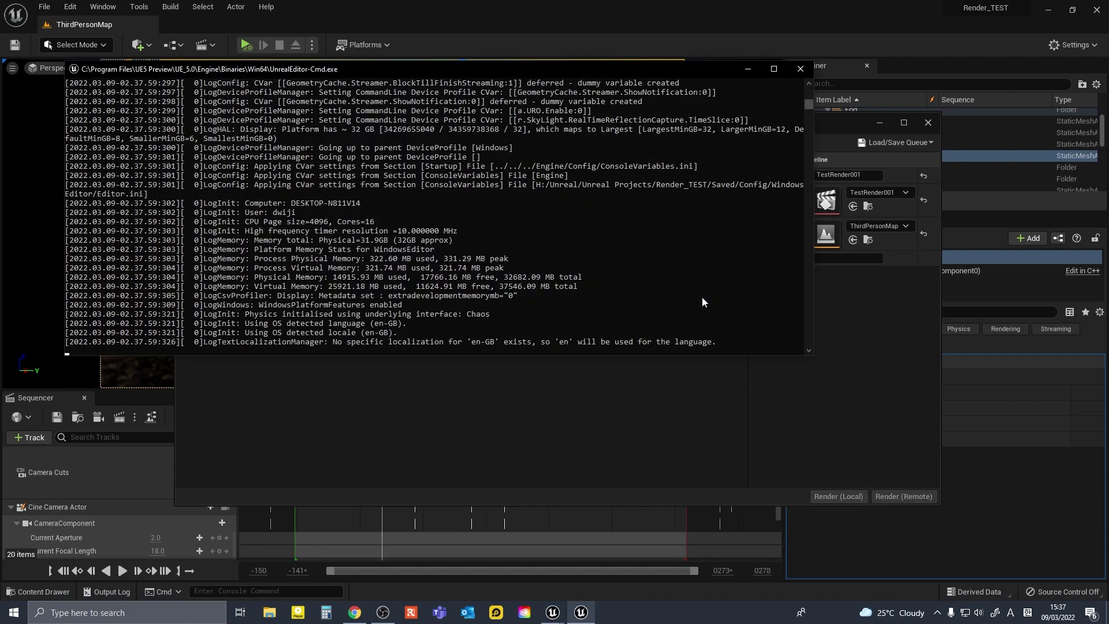